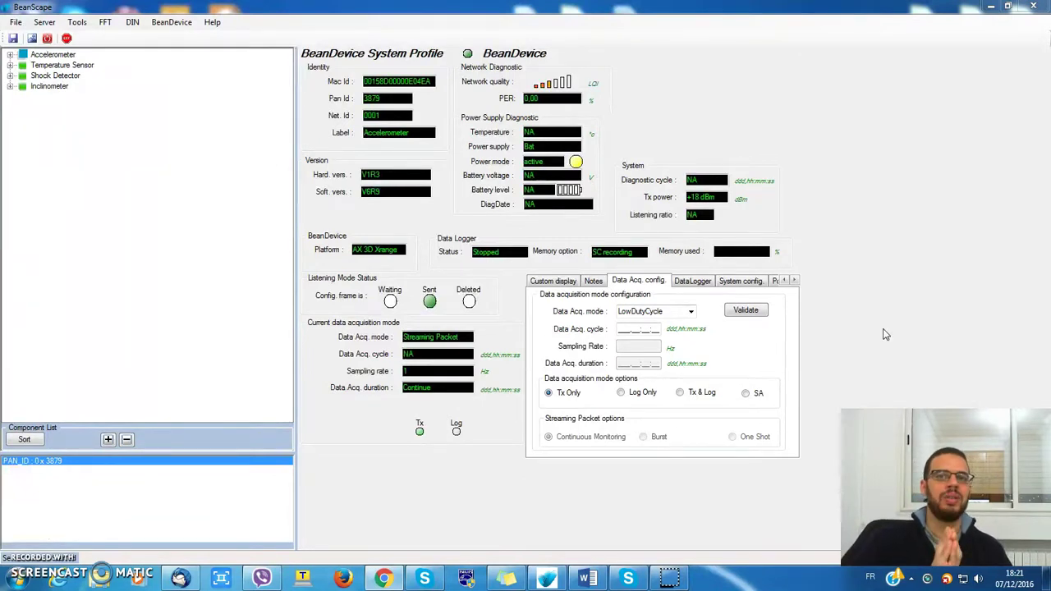
- Open the gateway's multicasting settings and add the BeanDevice "0001 - Accelerometer - AX 3D Xrange" to the multicast group
click(572, 395)
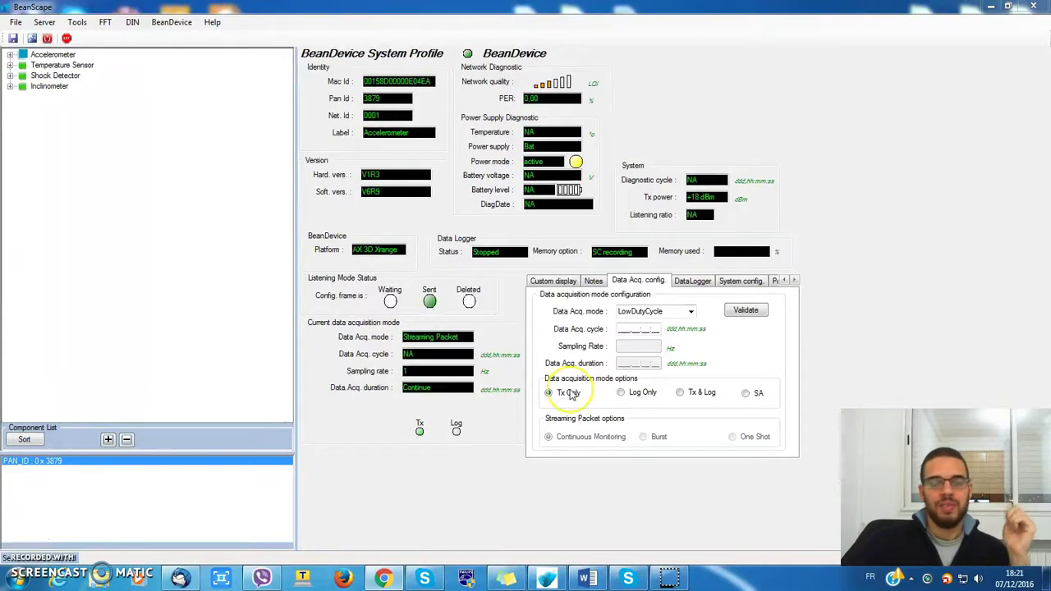
click(159, 468)
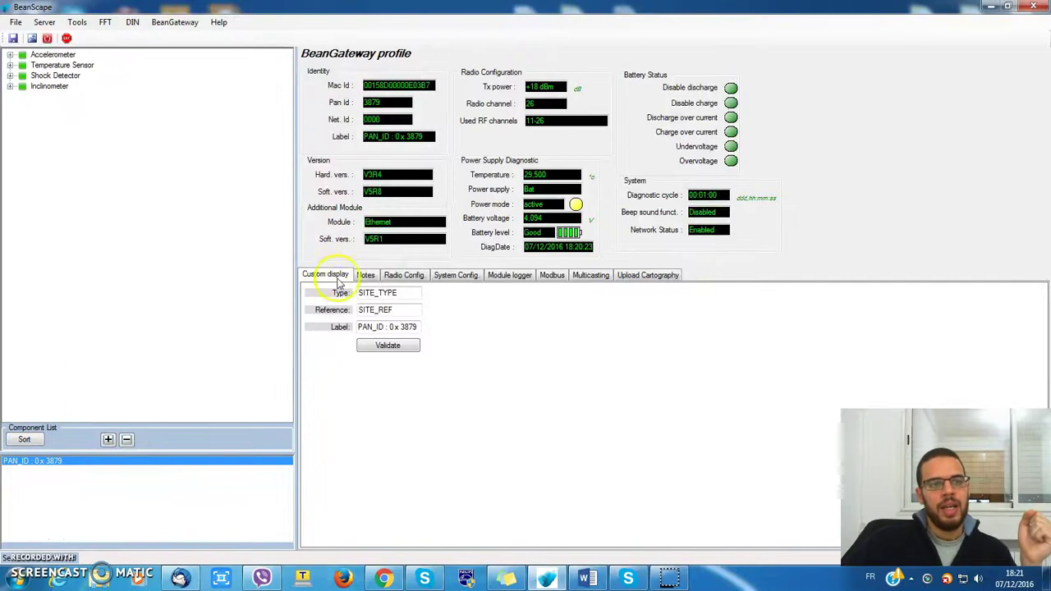
click(591, 278)
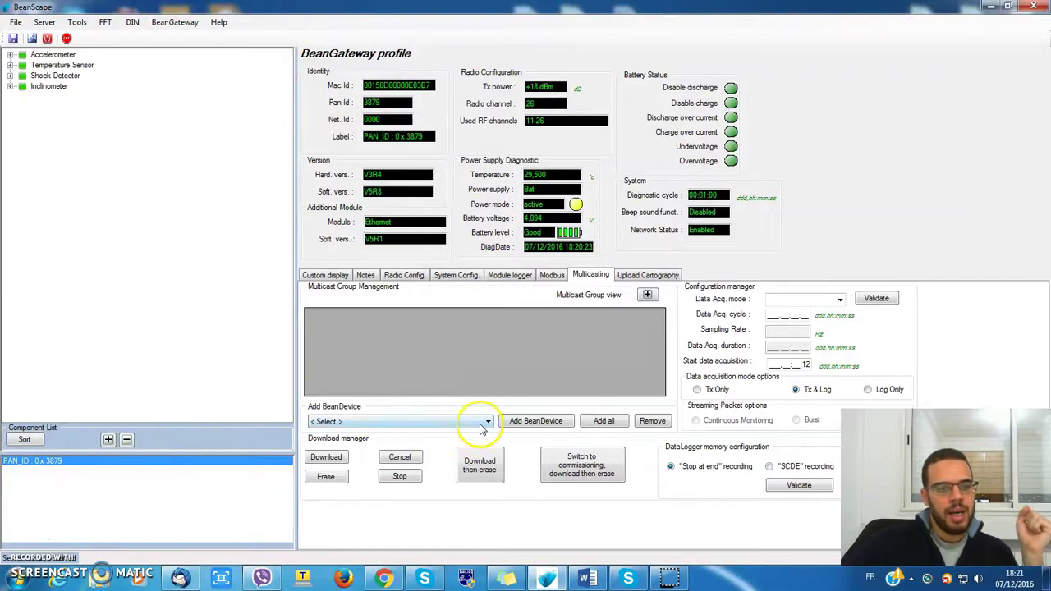
click(453, 422)
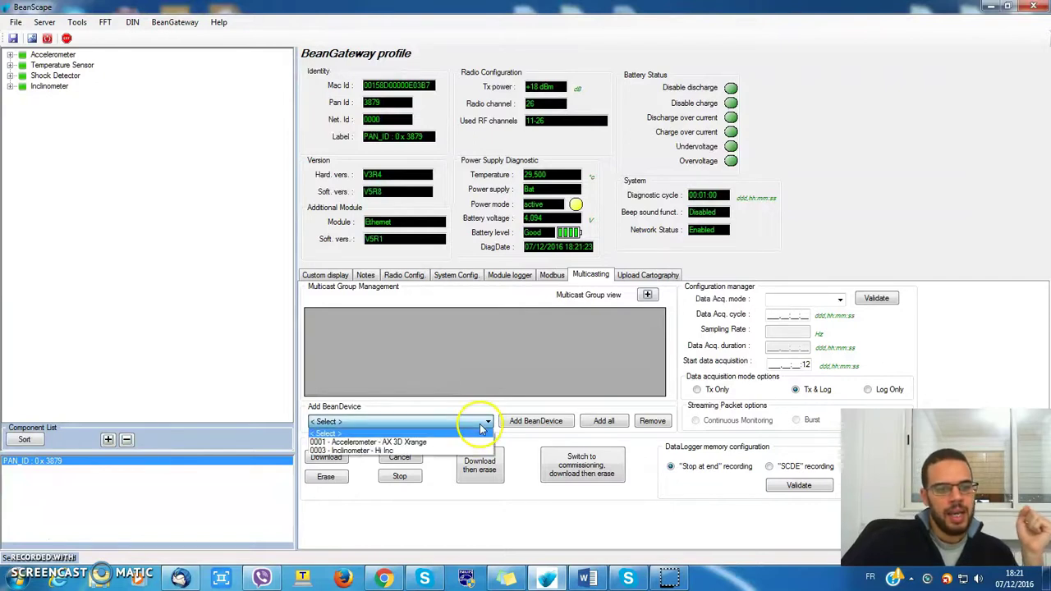
click(385, 442)
click(535, 421)
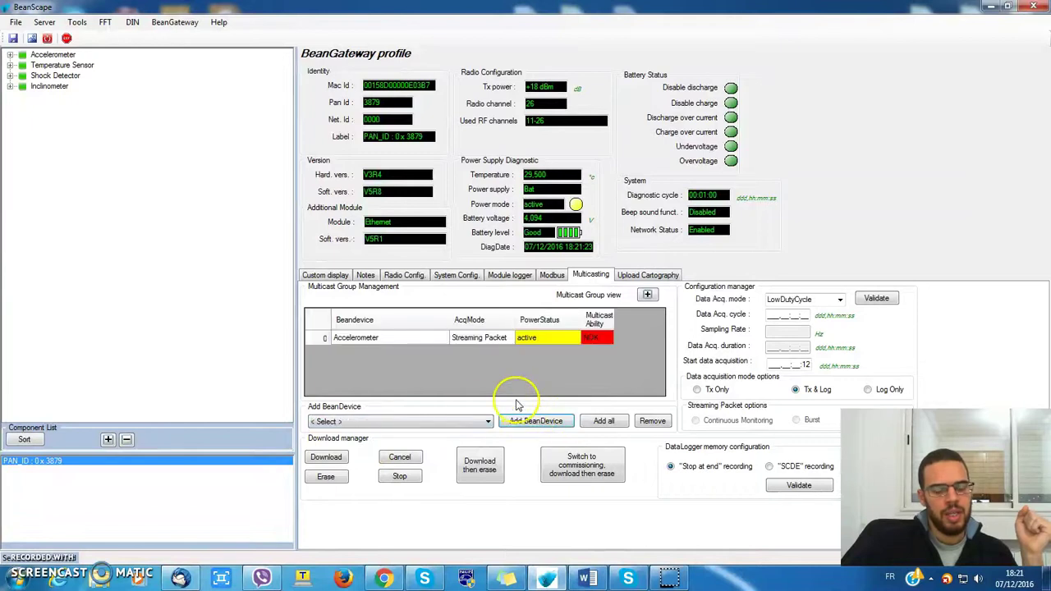
- Add the BeanDevice "0003 - Inclinometer - Hi Inc" to the gateway's multicast group
click(466, 422)
click(384, 442)
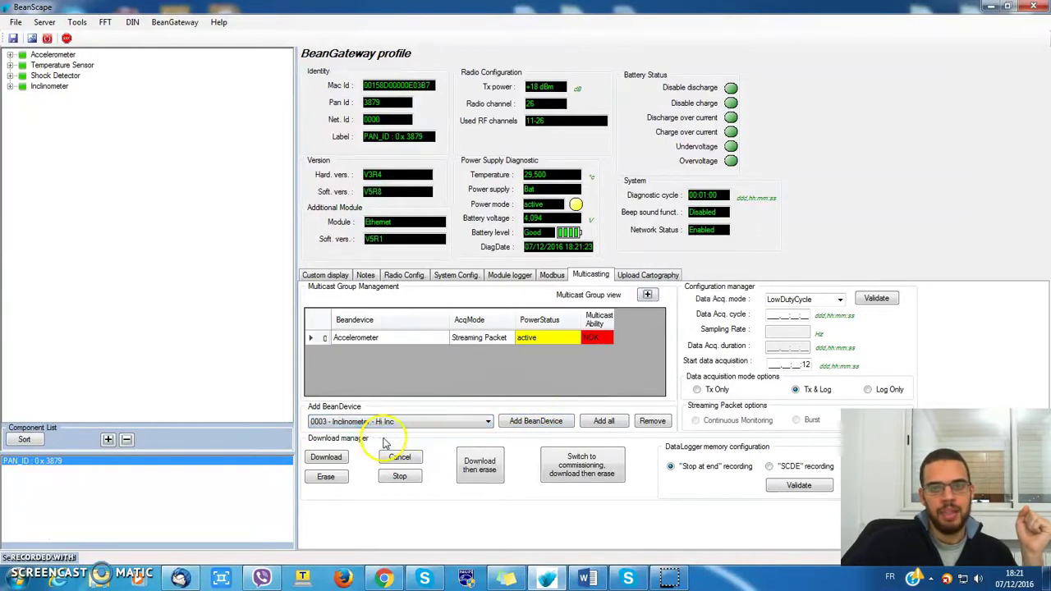
click(530, 424)
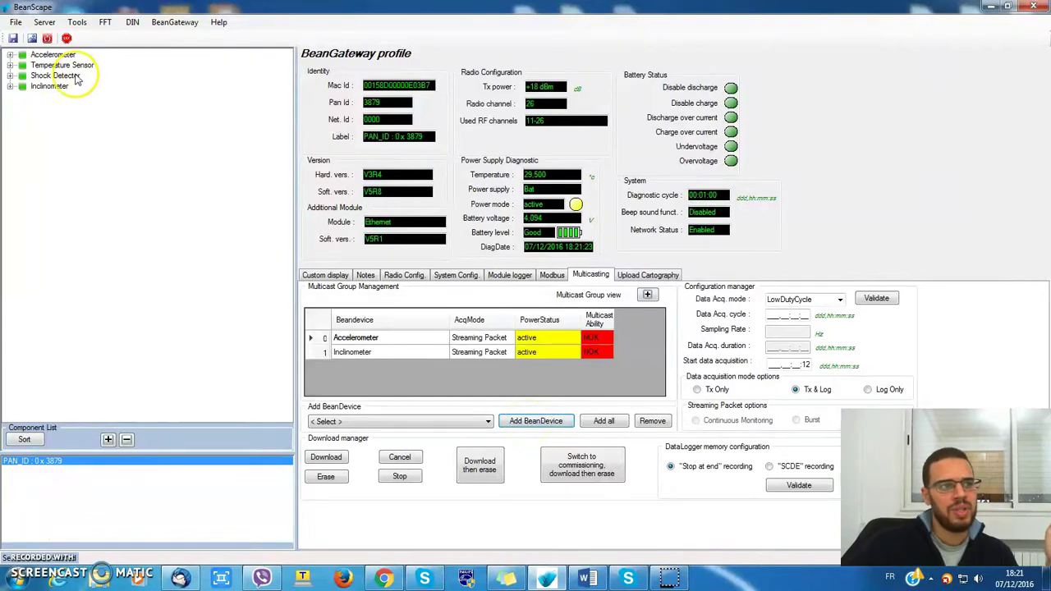
- Check which data acquisition modes are available for the Temperature Sensor and the Shock Detector
click(164, 322)
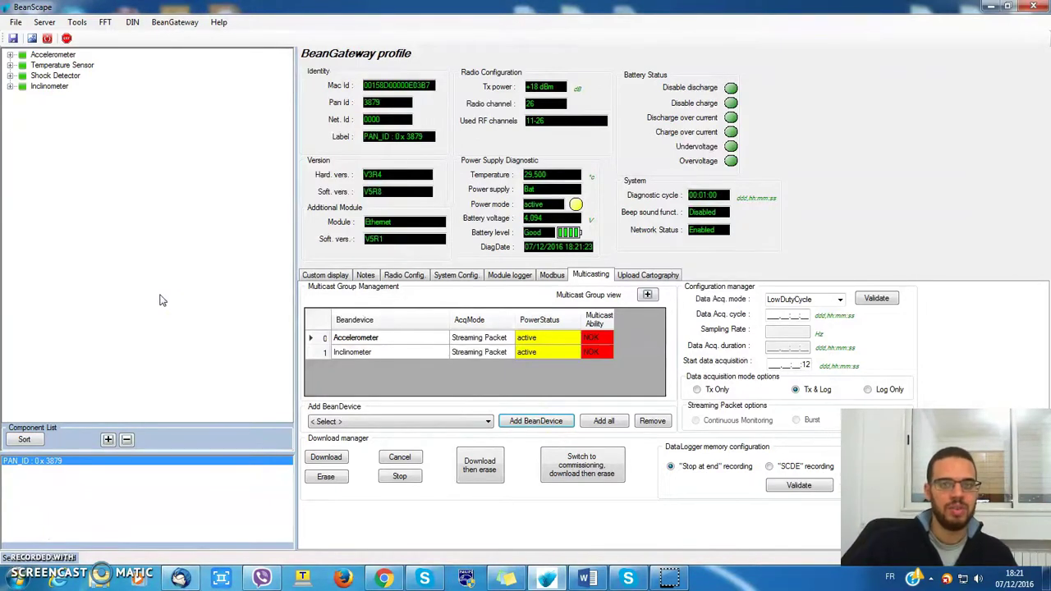
click(58, 129)
click(56, 70)
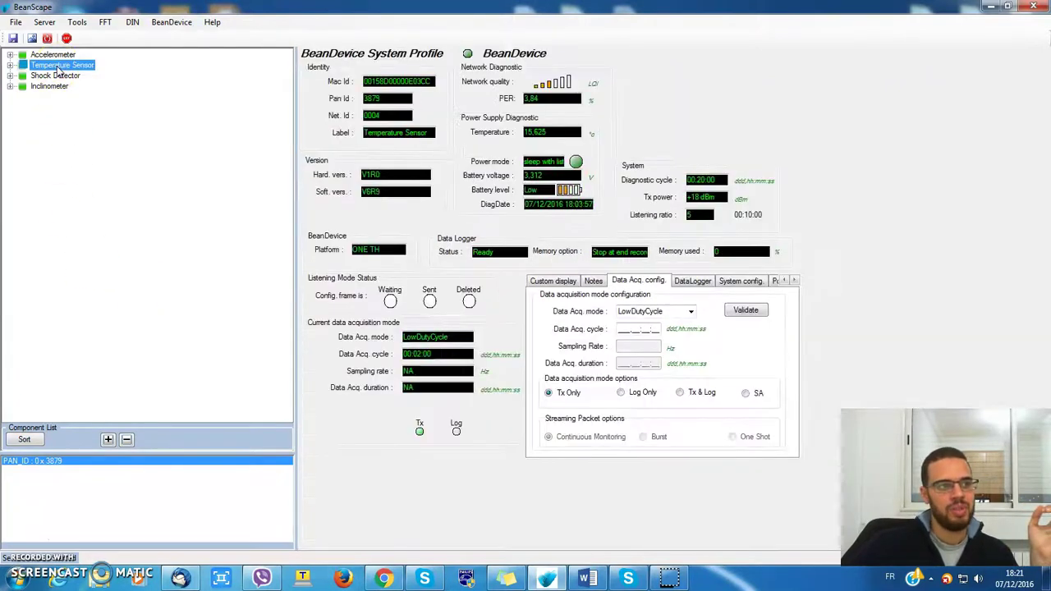
click(692, 313)
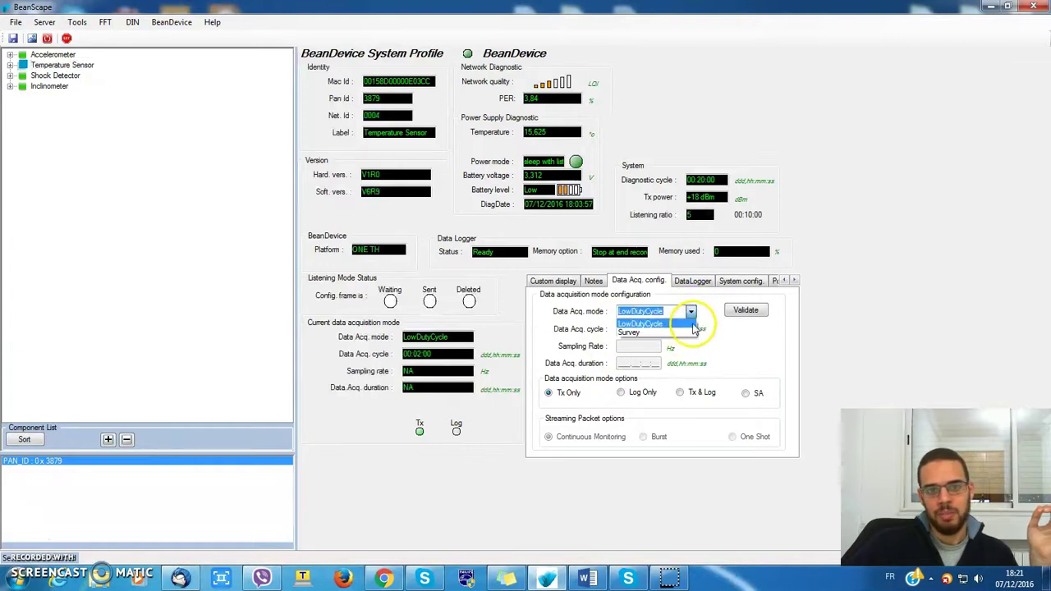
click(711, 335)
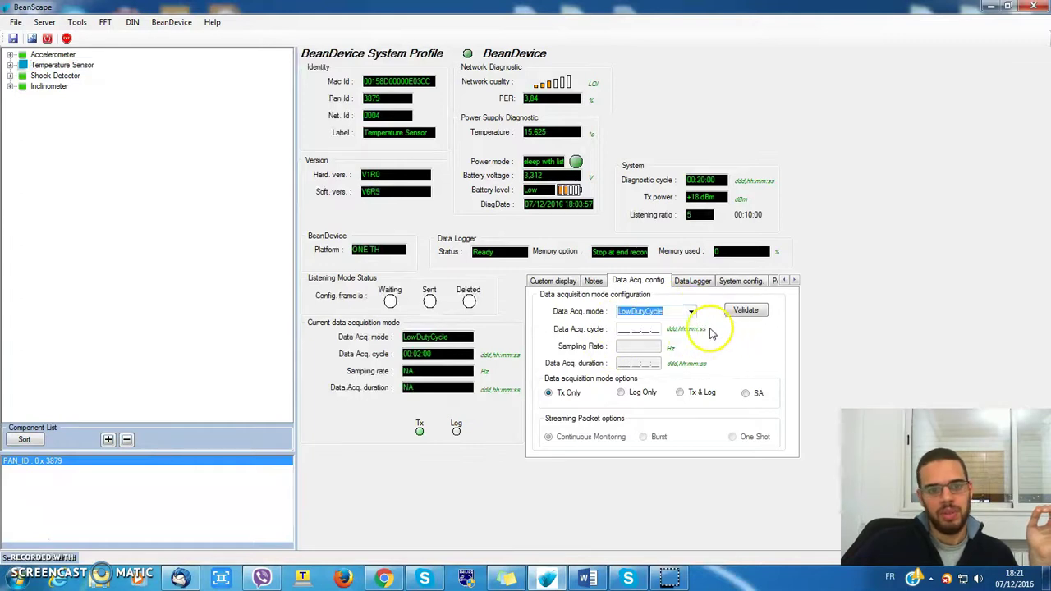
click(54, 76)
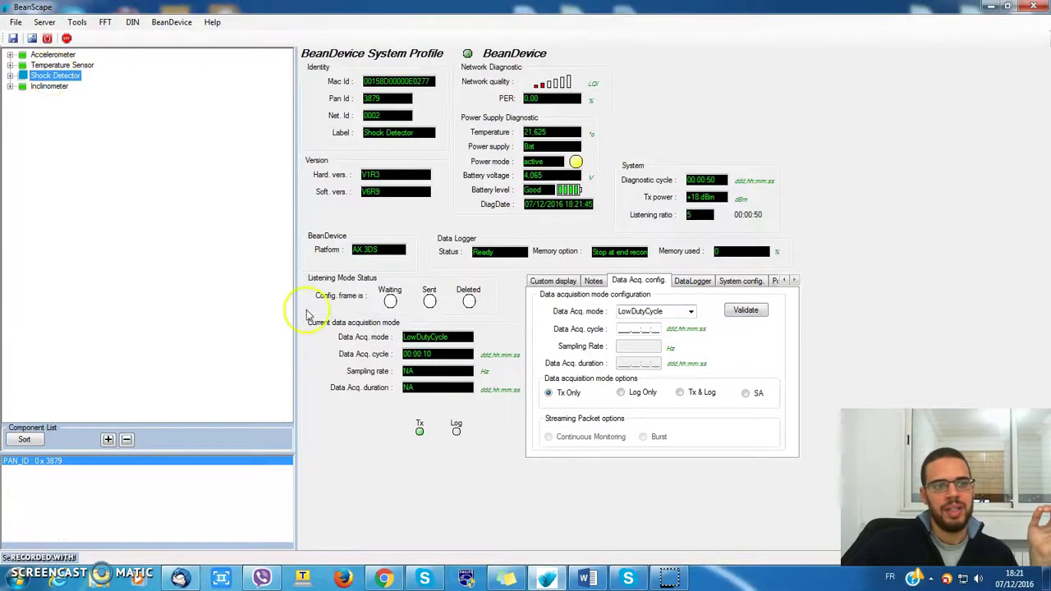
click(692, 312)
click(747, 349)
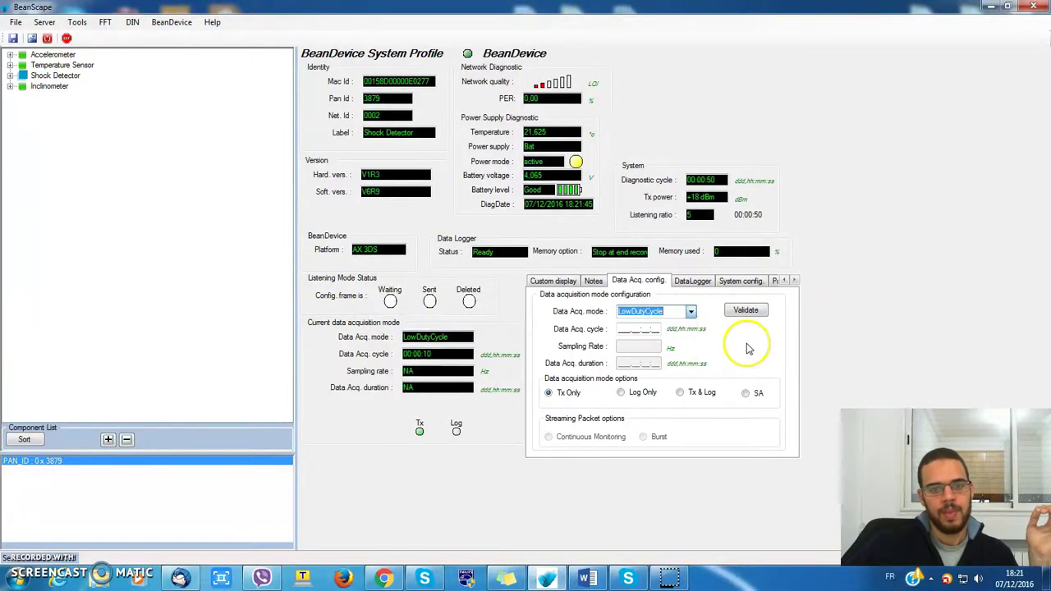
- In the gateway's multicasting settings, switch the group to Commissioning mode with a timeout of 01:00 (mm:ss)
click(150, 467)
click(137, 427)
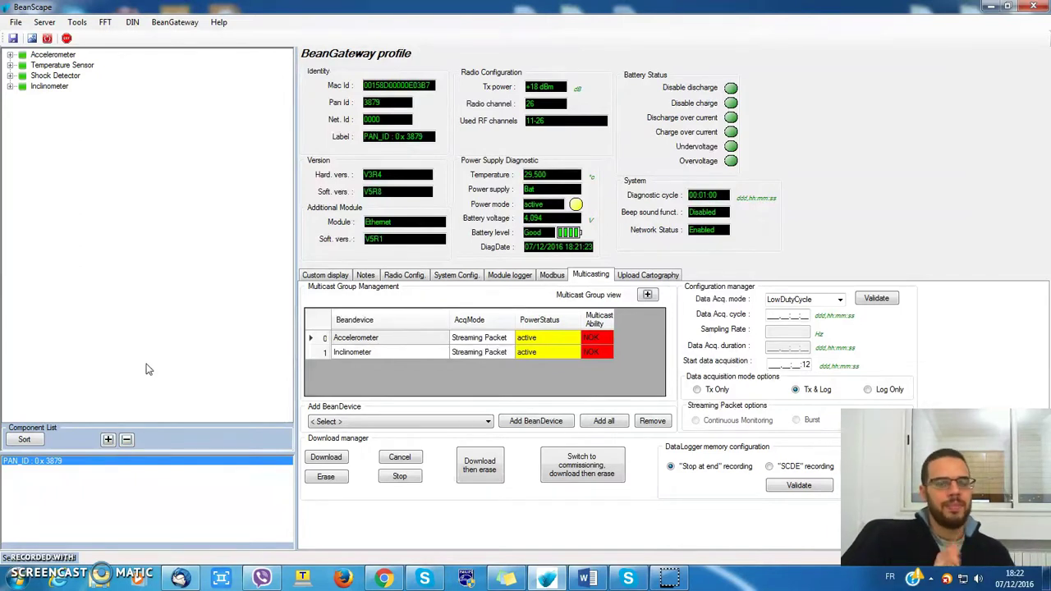
click(839, 299)
click(800, 321)
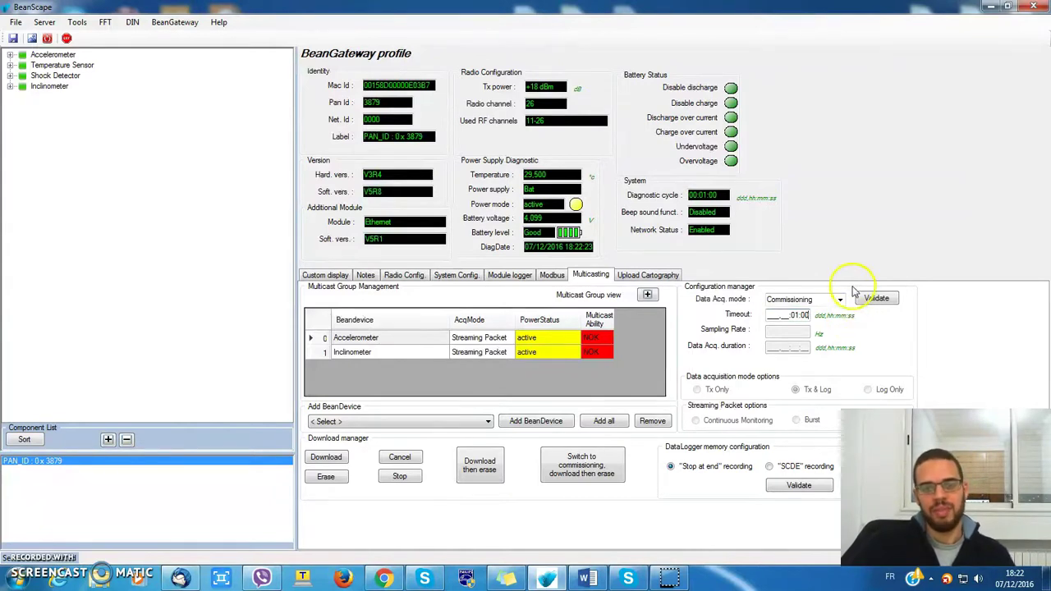
click(875, 297)
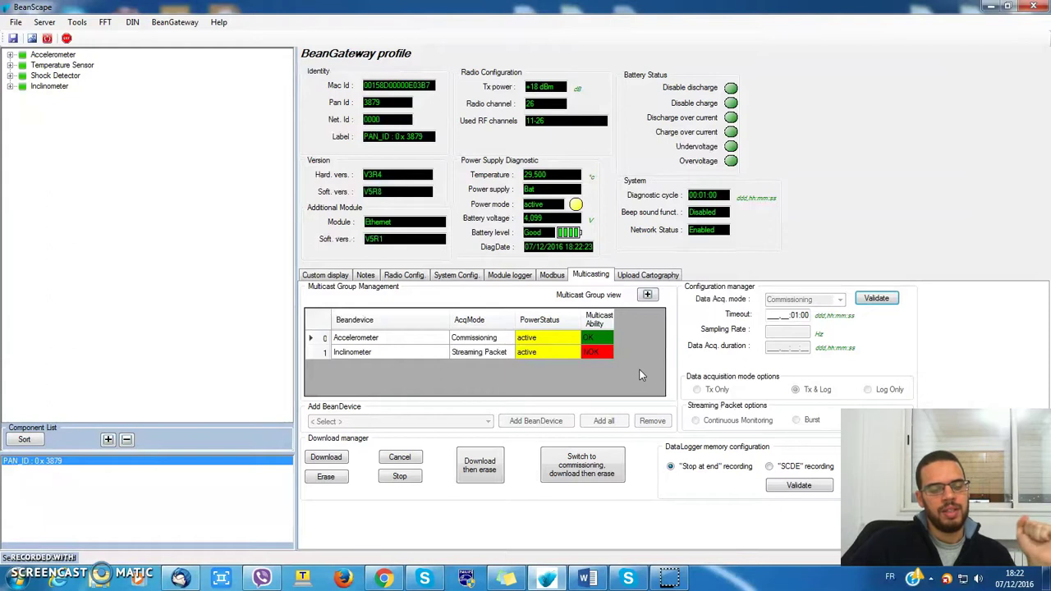
click(598, 353)
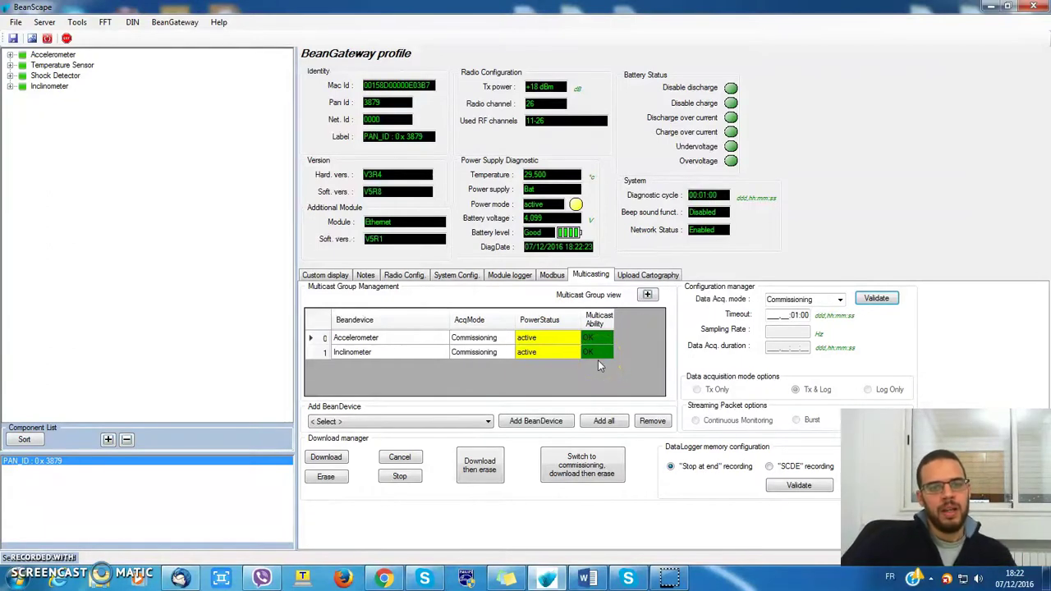
- Apply LowDutyCycle mode to the multicast group with a 2-second acquisition cycle, Tx & Log option and a 15-second start data acquisition value
click(838, 299)
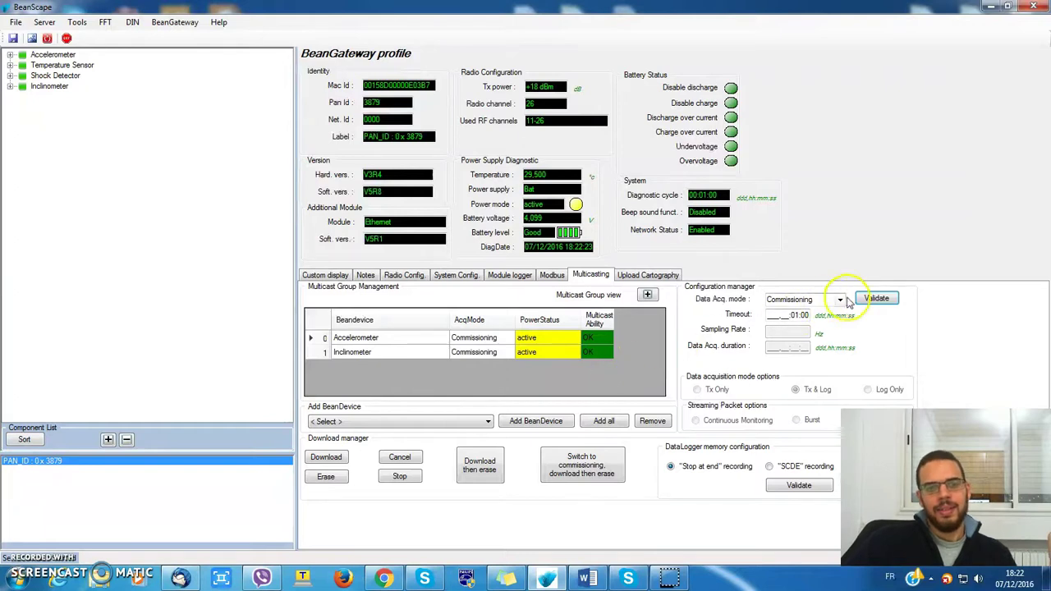
click(813, 310)
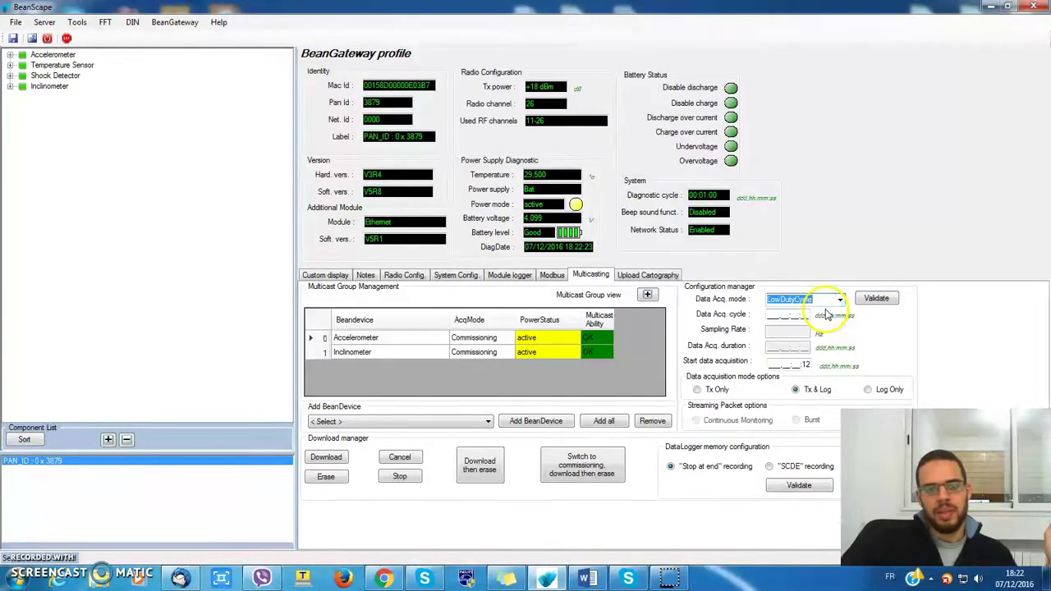
click(807, 316)
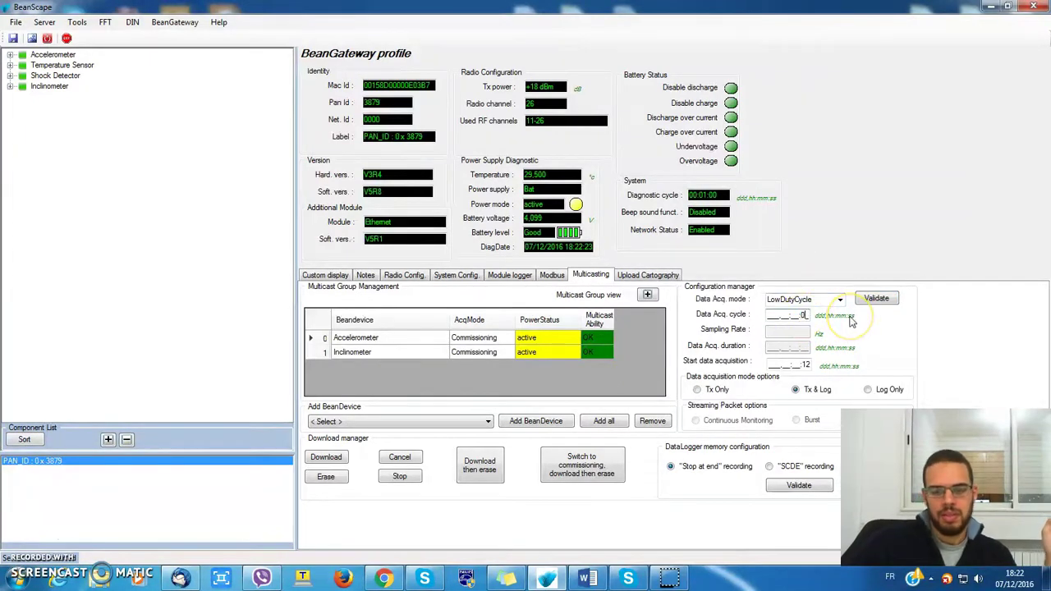
click(815, 397)
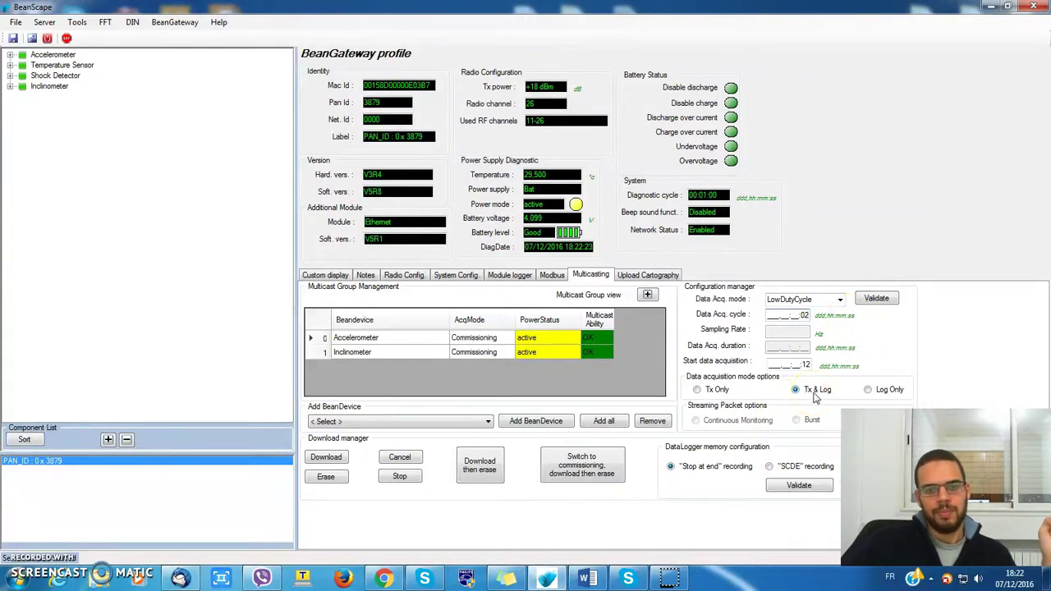
click(702, 370)
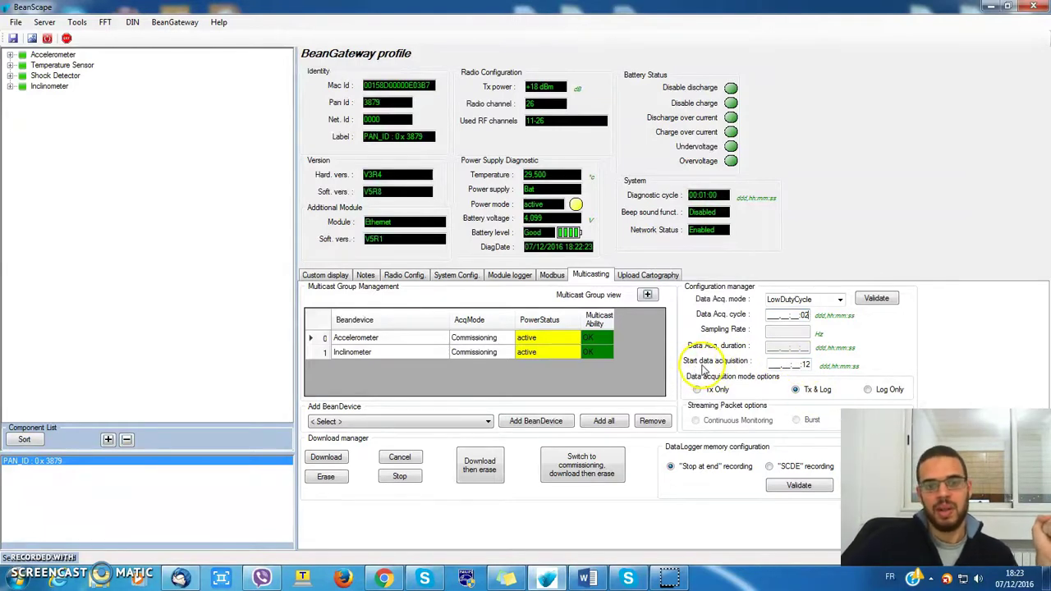
double_click(805, 364)
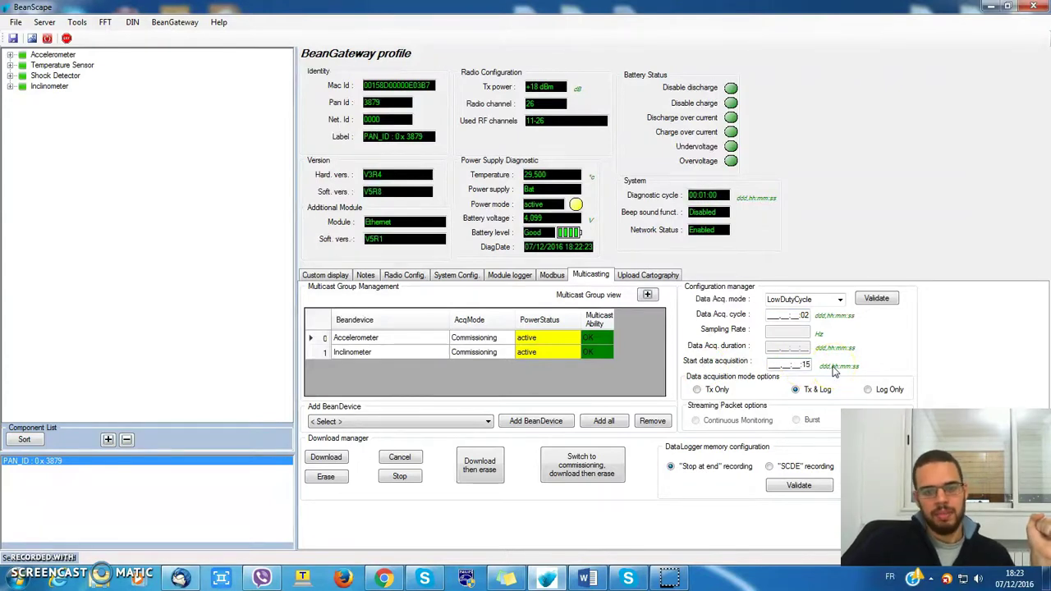
click(877, 298)
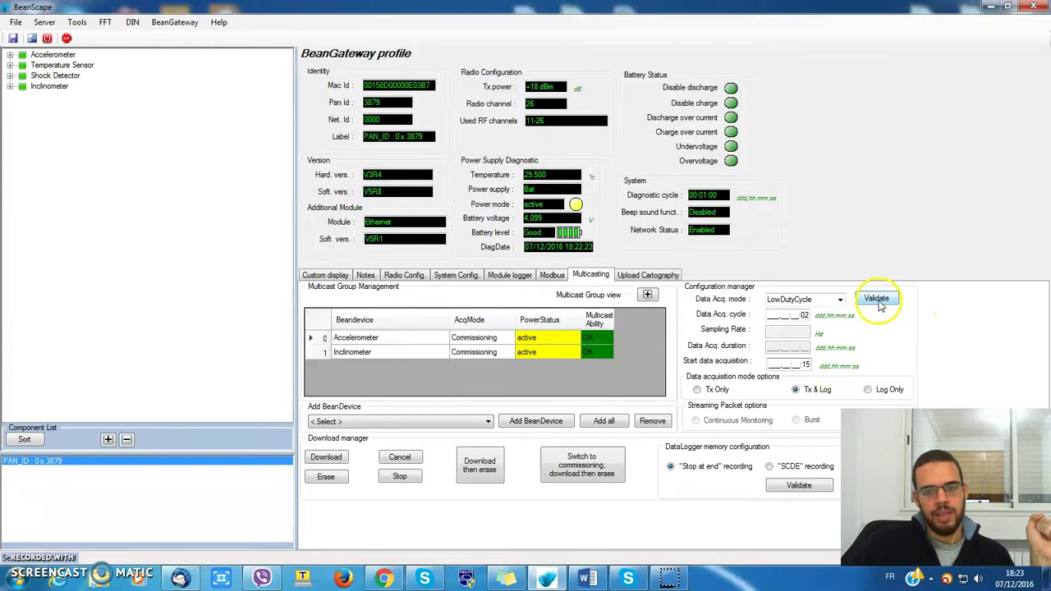
- Review the multicast group status and check the current data acquisition settings on the Accelerometer and Inclinometer profiles
click(424, 33)
drag(425, 33, 568, 74)
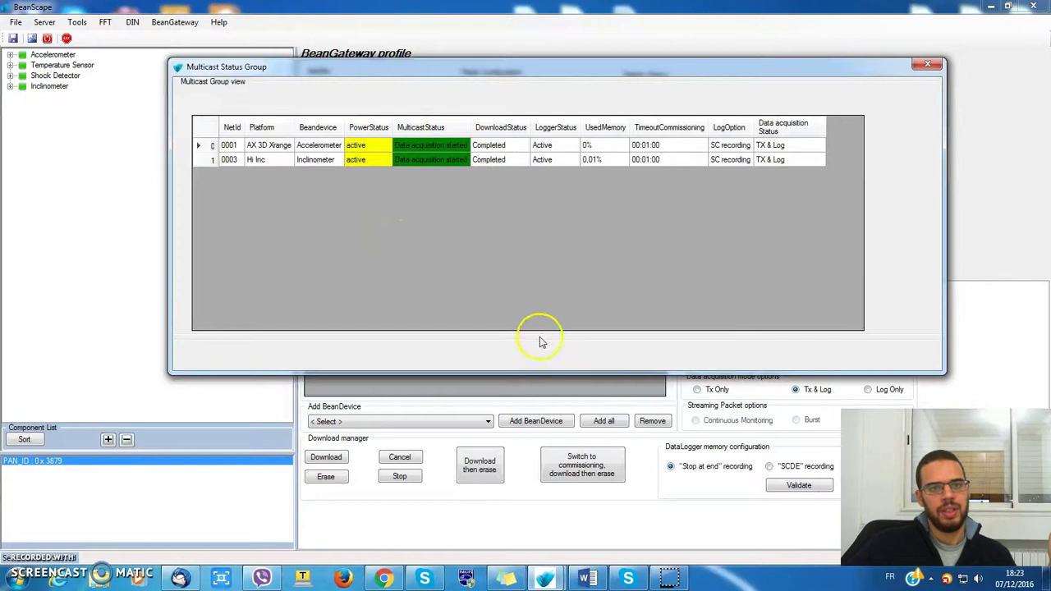
click(928, 67)
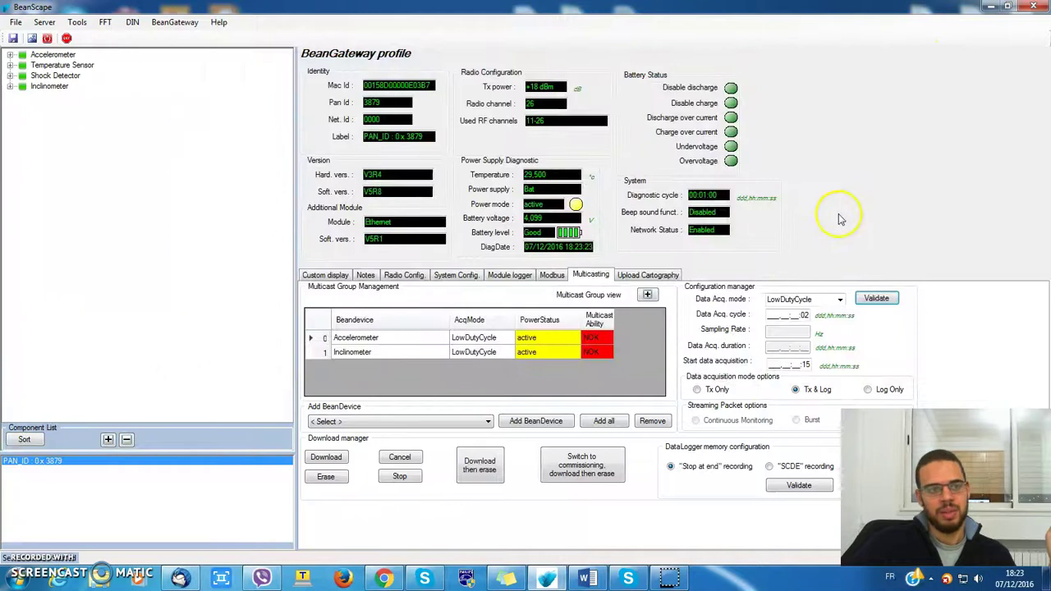
click(51, 54)
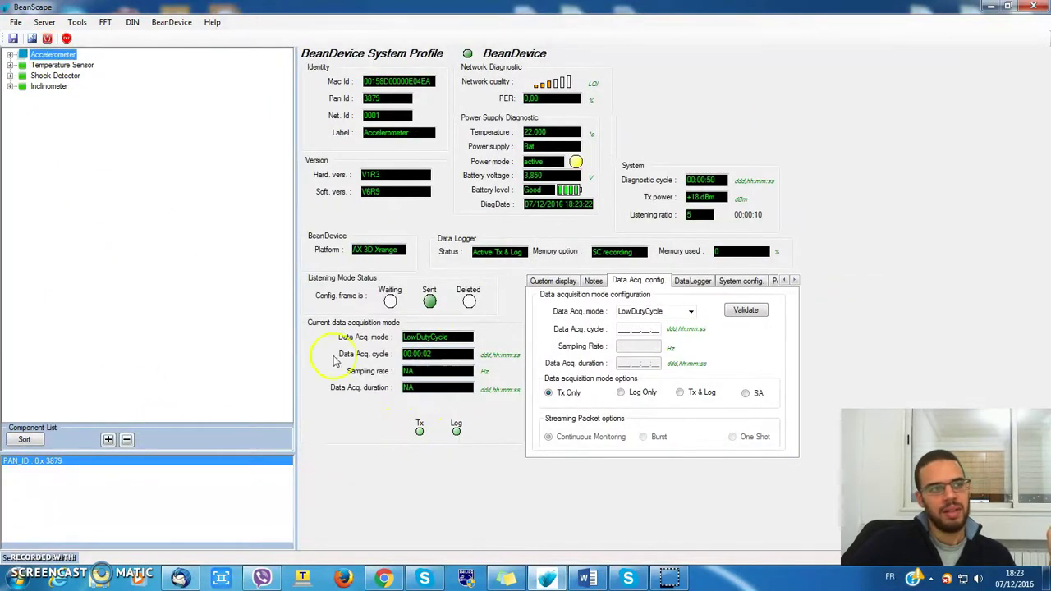
click(45, 86)
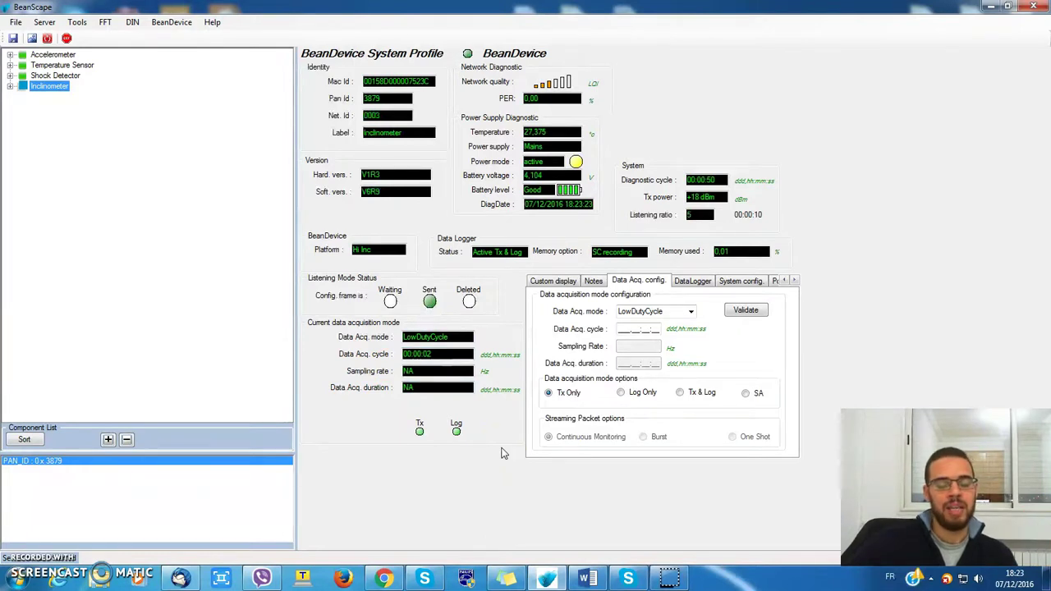
- In Windows Explorer, examine the Accelerometer's LowDutyCycle channel X log in log_beanscape's TX Folder and return to the Accelerometer folder
click(103, 575)
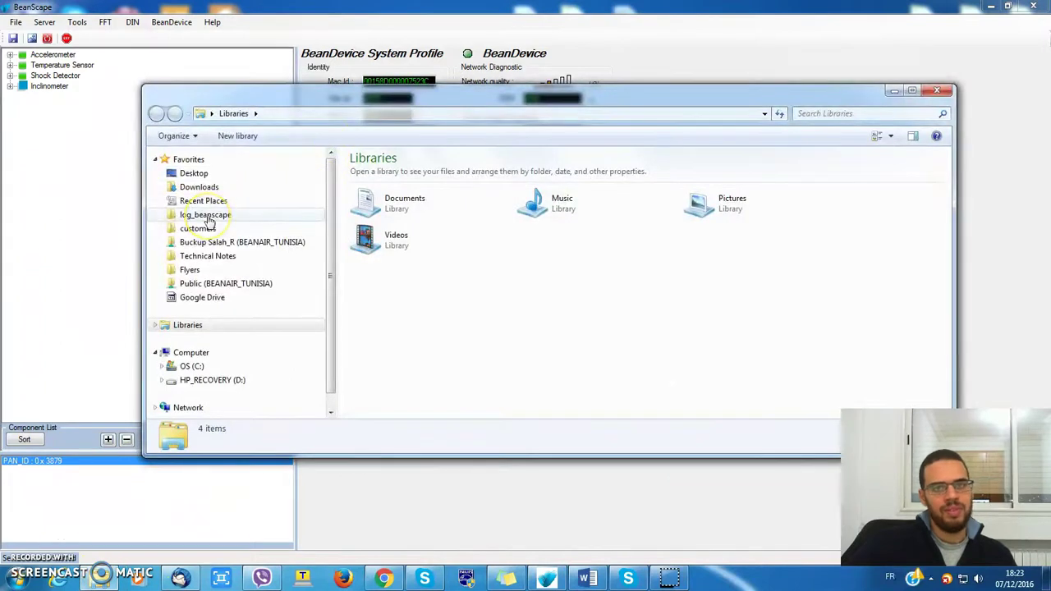
click(207, 217)
double_click(387, 176)
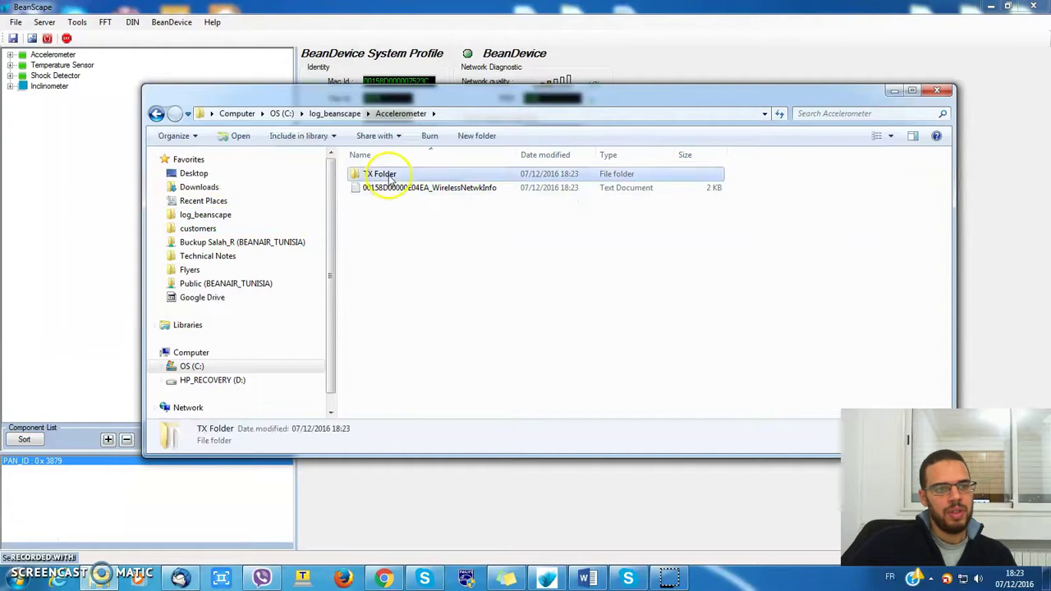
double_click(378, 176)
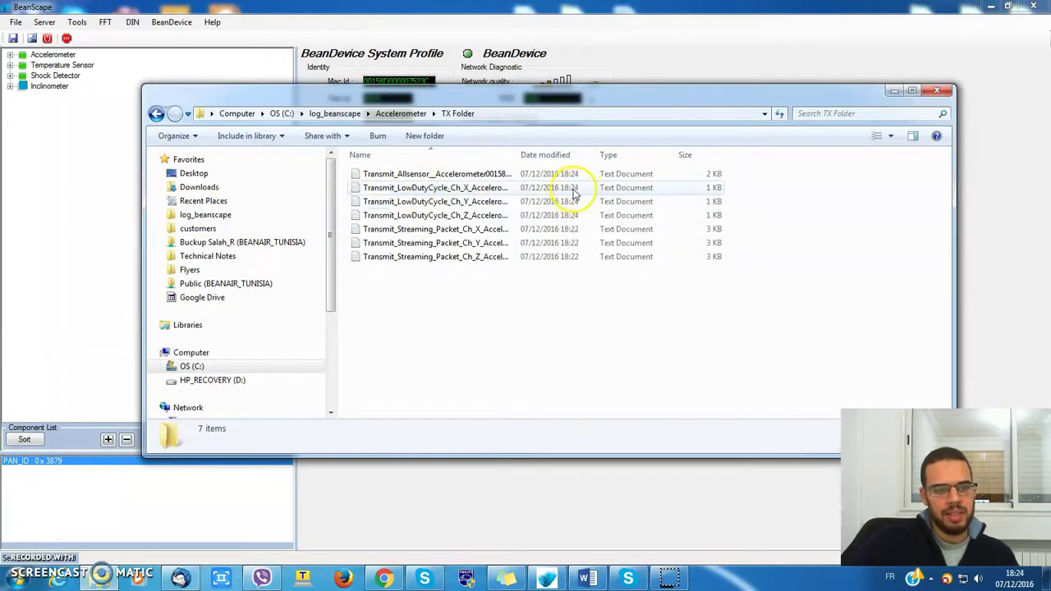
double_click(423, 189)
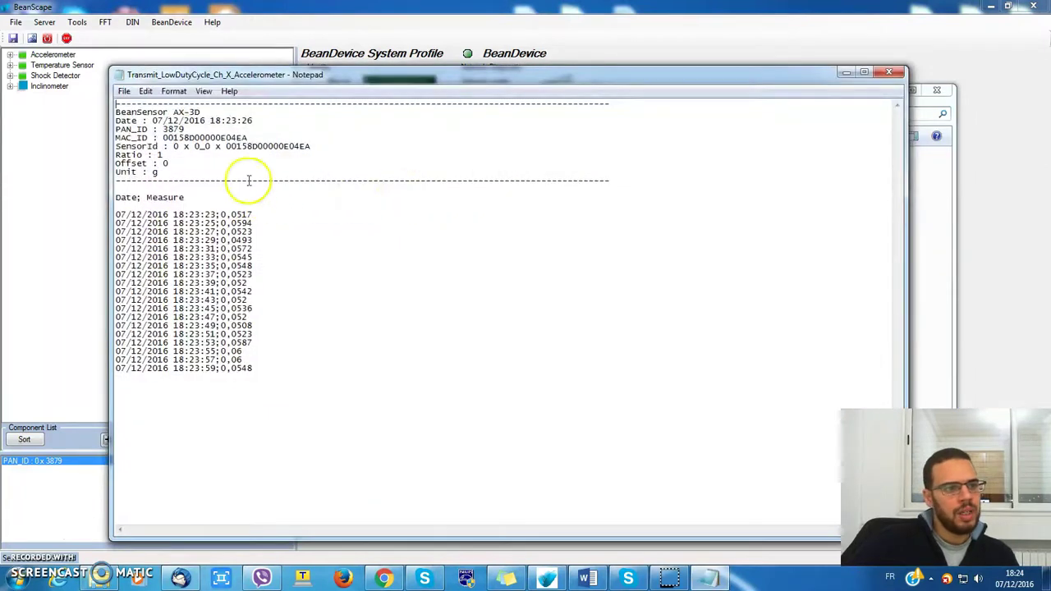
drag(376, 67, 490, 72)
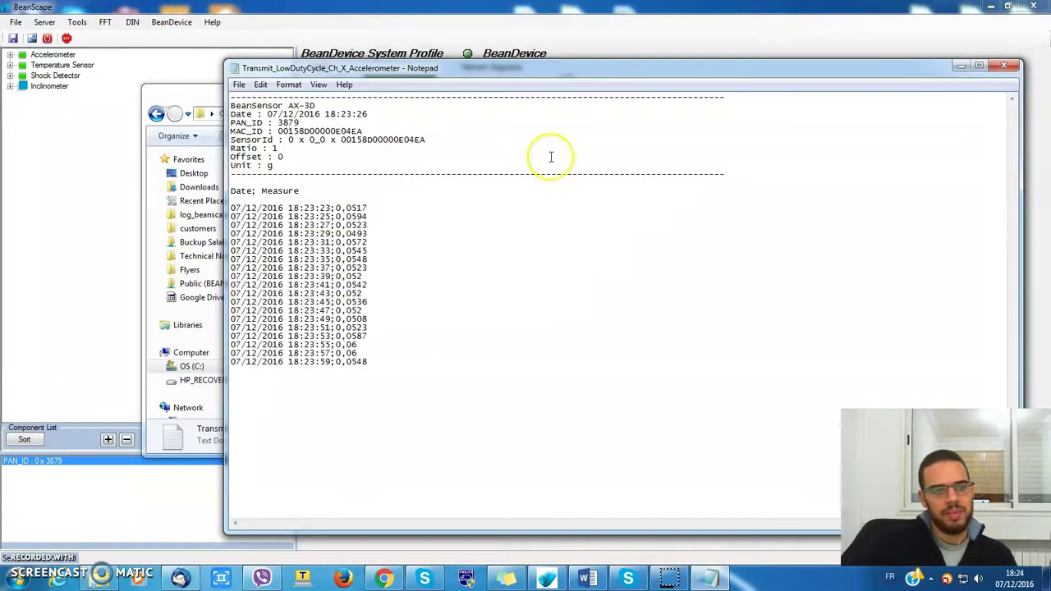
click(960, 66)
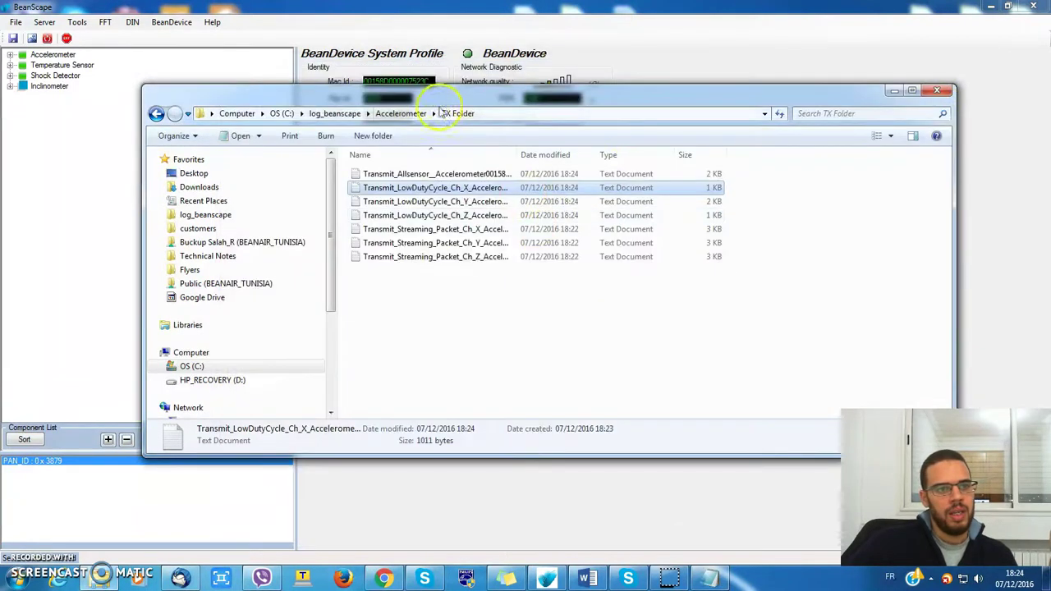
click(399, 114)
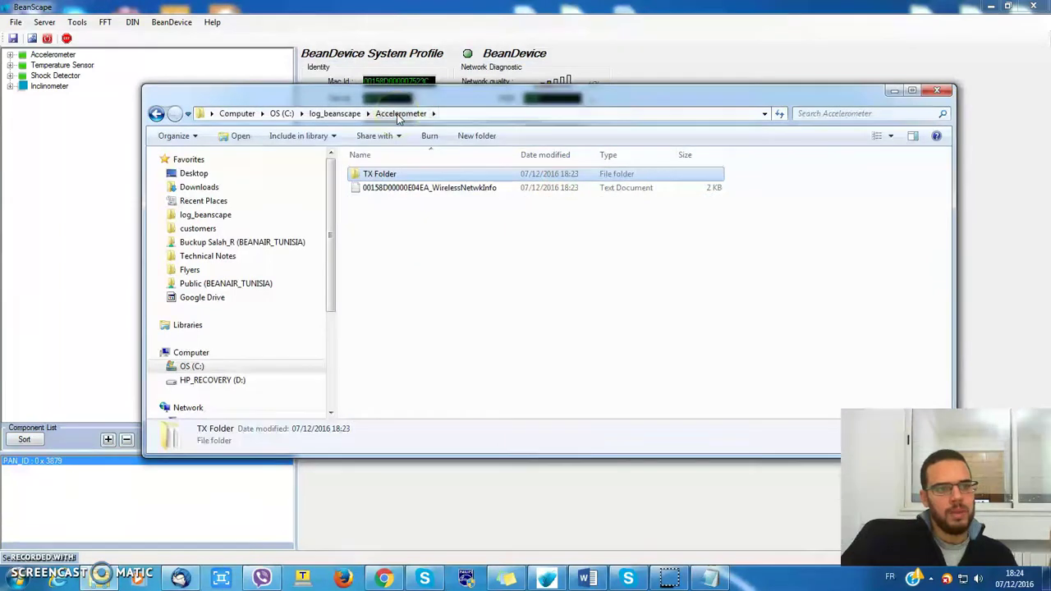
- Open the Inclinometer's LowDutyCycle channel X transmit log from its TX Folder in log_beanscape
click(337, 113)
double_click(376, 189)
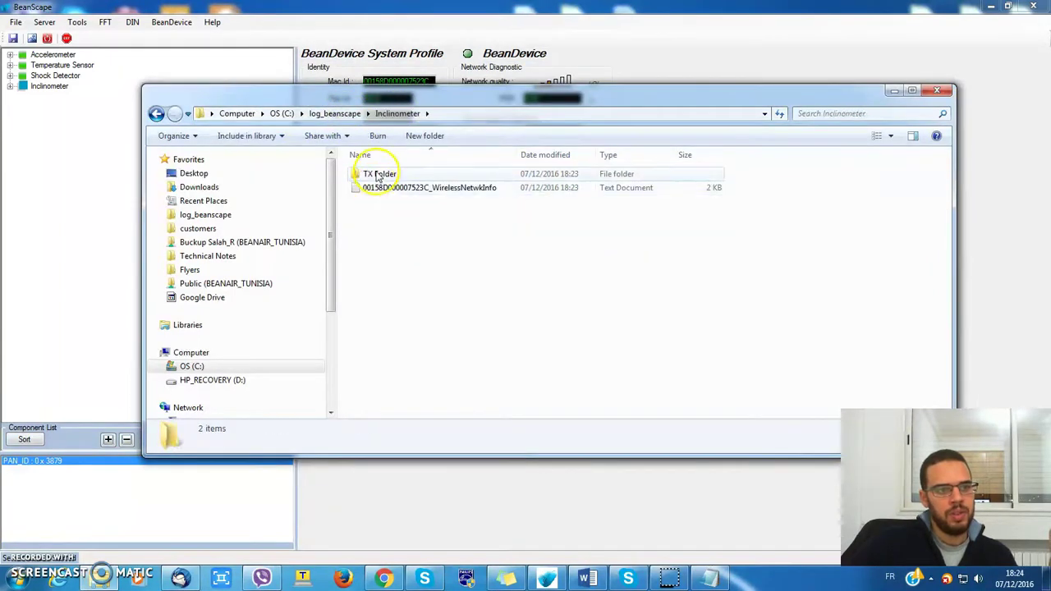
double_click(376, 174)
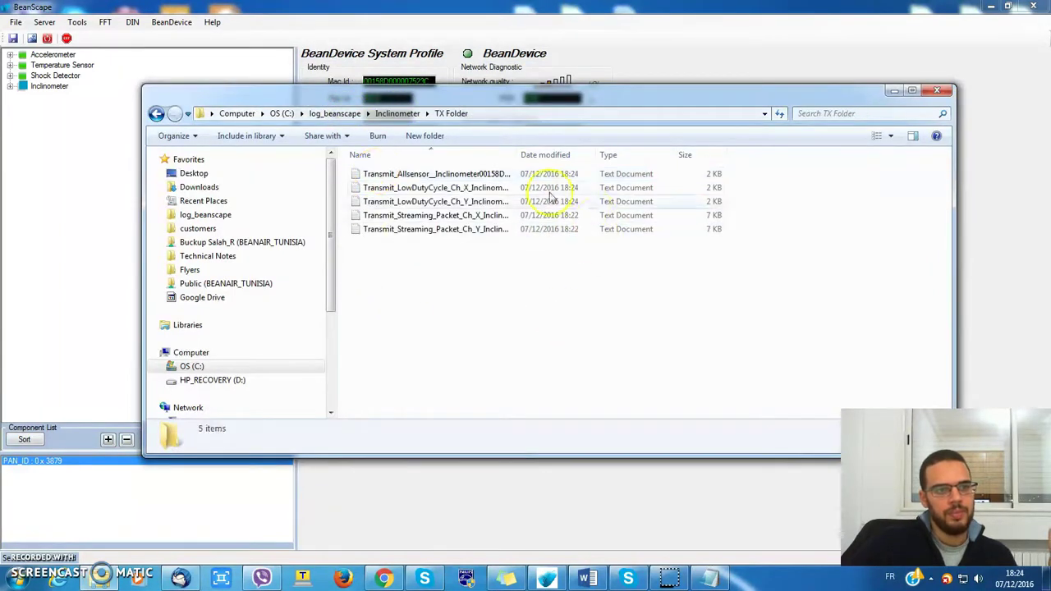
double_click(446, 187)
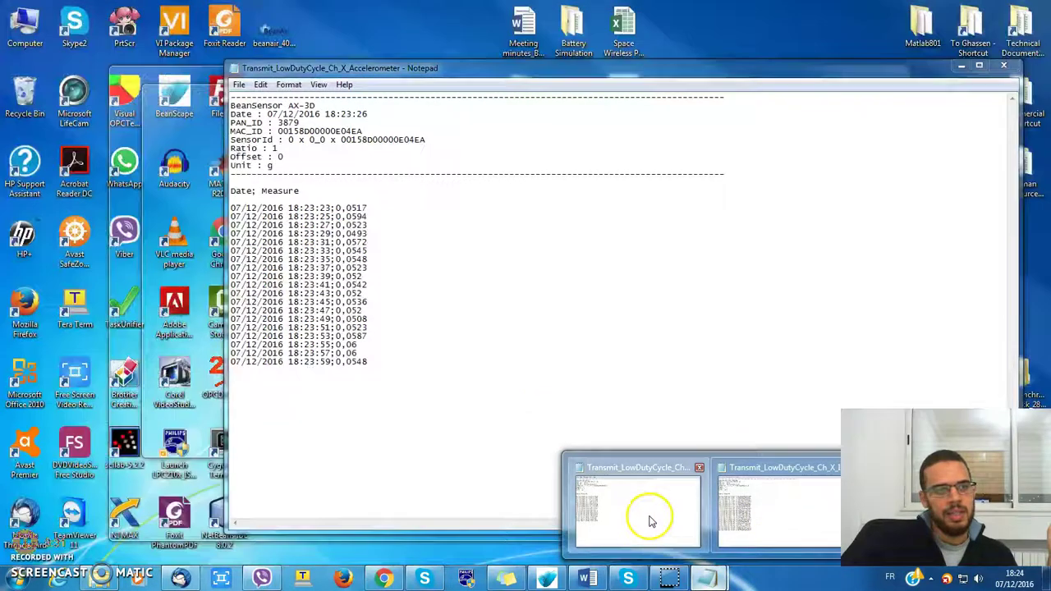
- Compare the timestamps of the Accelerometer and Inclinometer channel X transmit logs side by side, then close both logs
click(651, 516)
drag(493, 70, 600, 85)
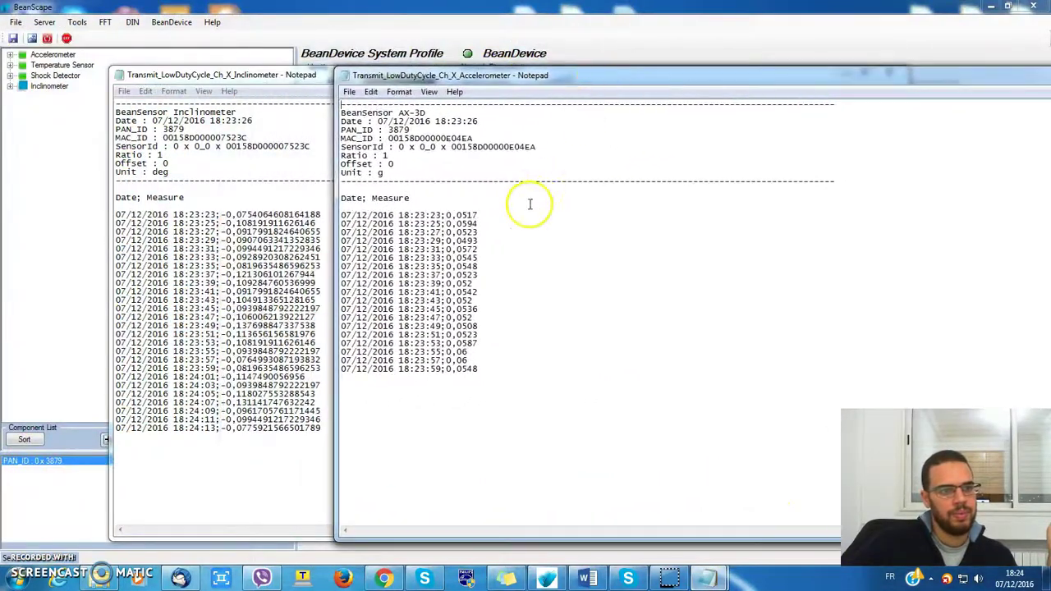
drag(833, 77, 655, 90)
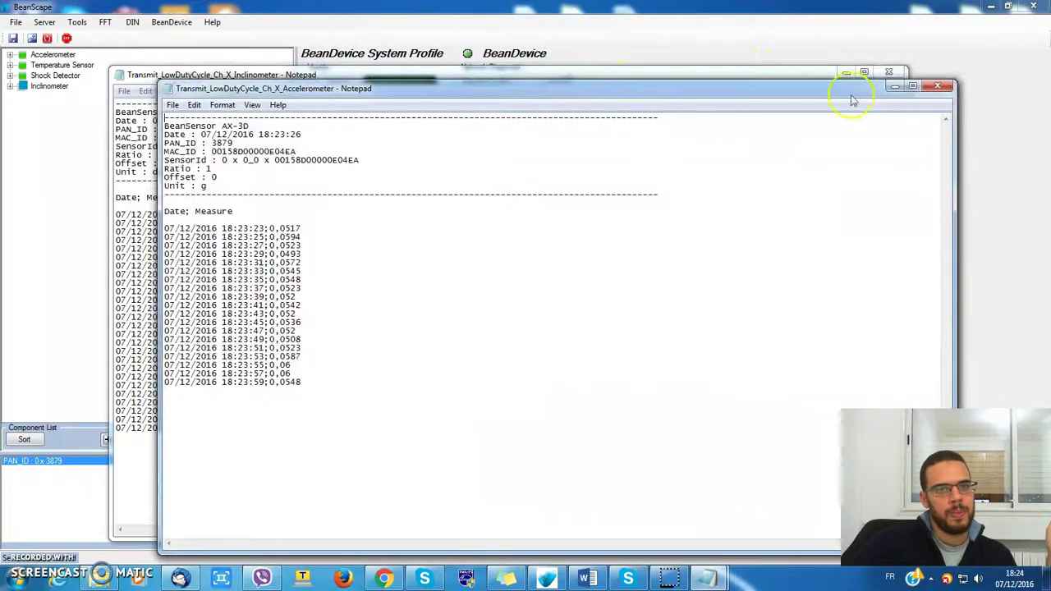
click(938, 89)
click(934, 87)
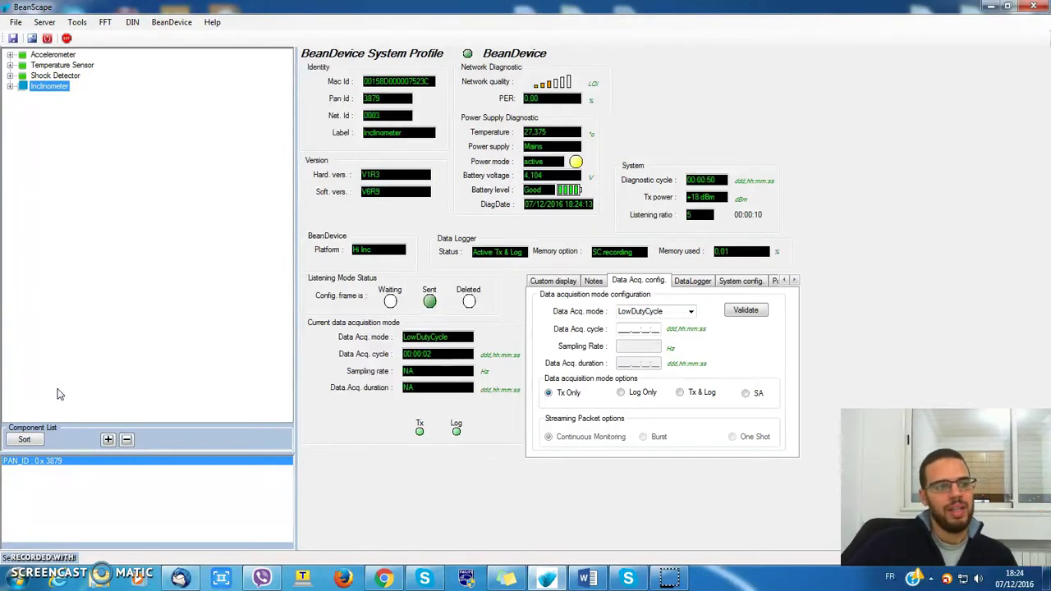
- Return to the gateway profile in BeanScape and switch the multicast group back to Commissioning mode with a 01:00 (mm:ss) timeout
click(151, 465)
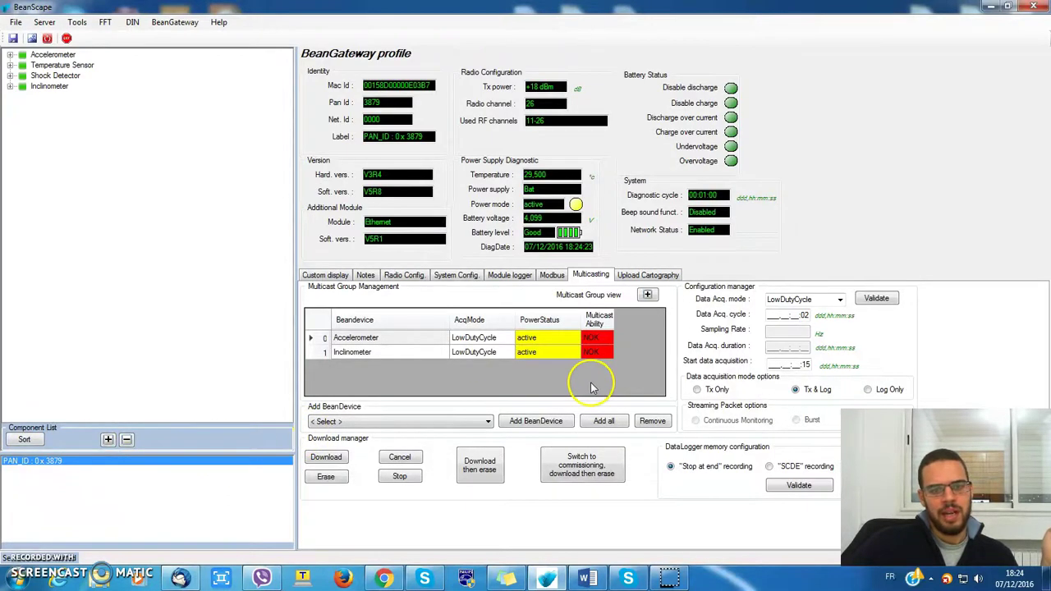
click(840, 304)
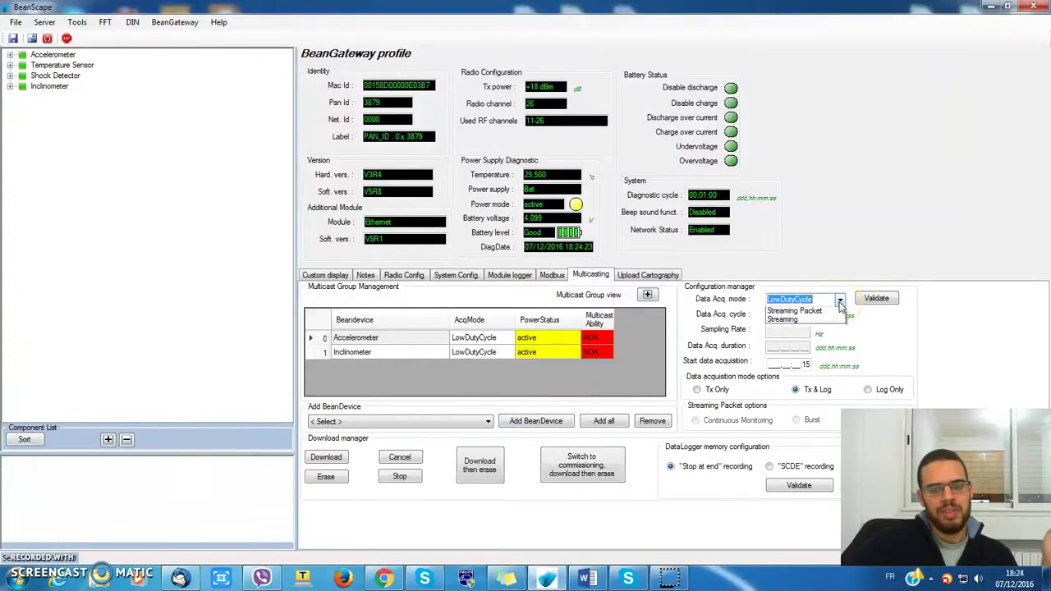
click(795, 315)
click(794, 317)
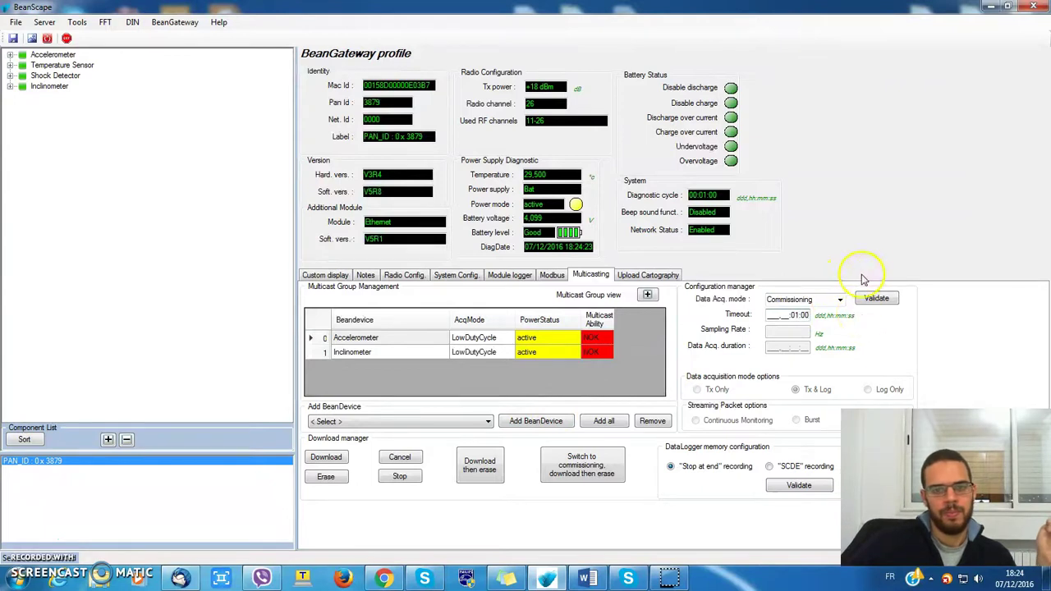
click(875, 298)
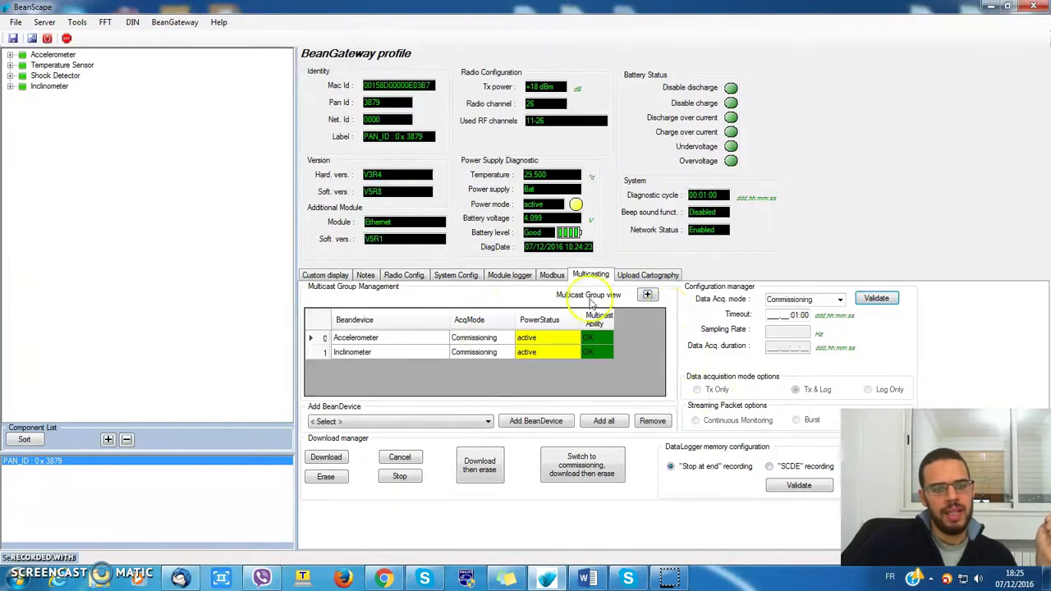
- Download the multicast group's datalogger records, monitor both devices' download status until finished, and close the Multicast Status Group window
click(332, 461)
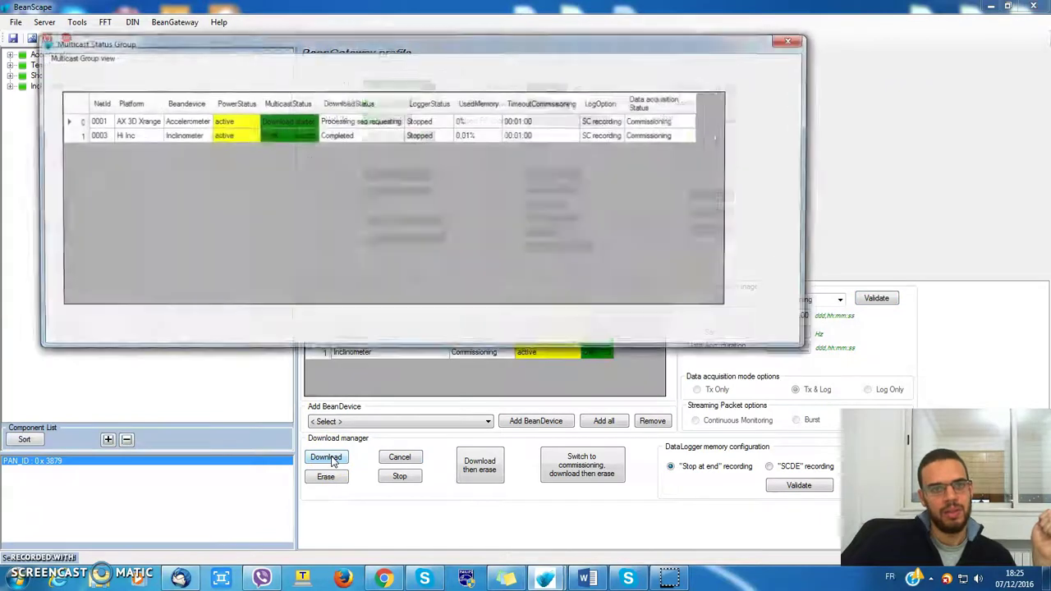
click(433, 39)
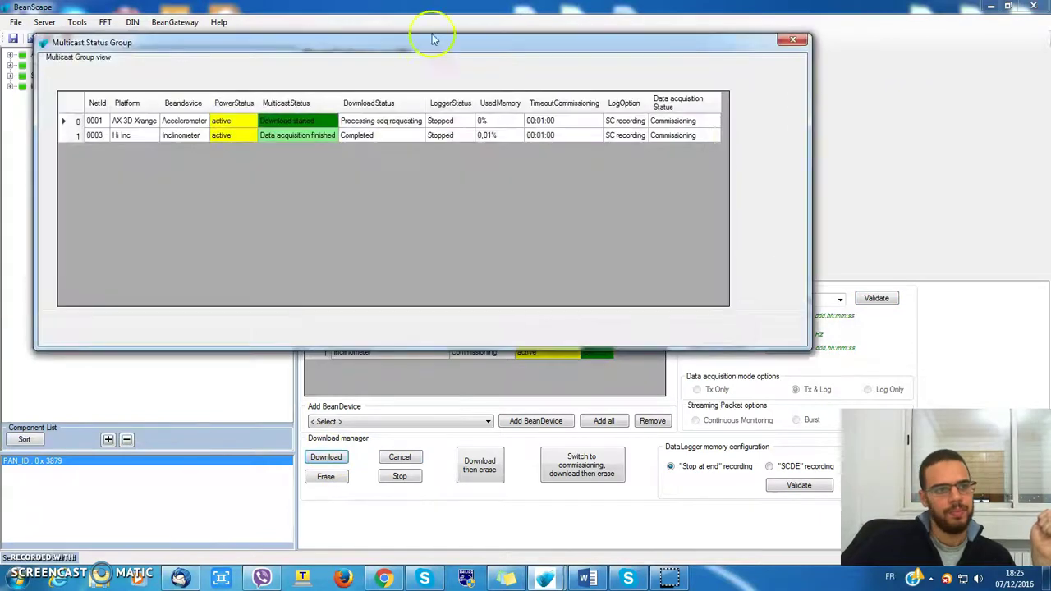
drag(370, 53, 481, 85)
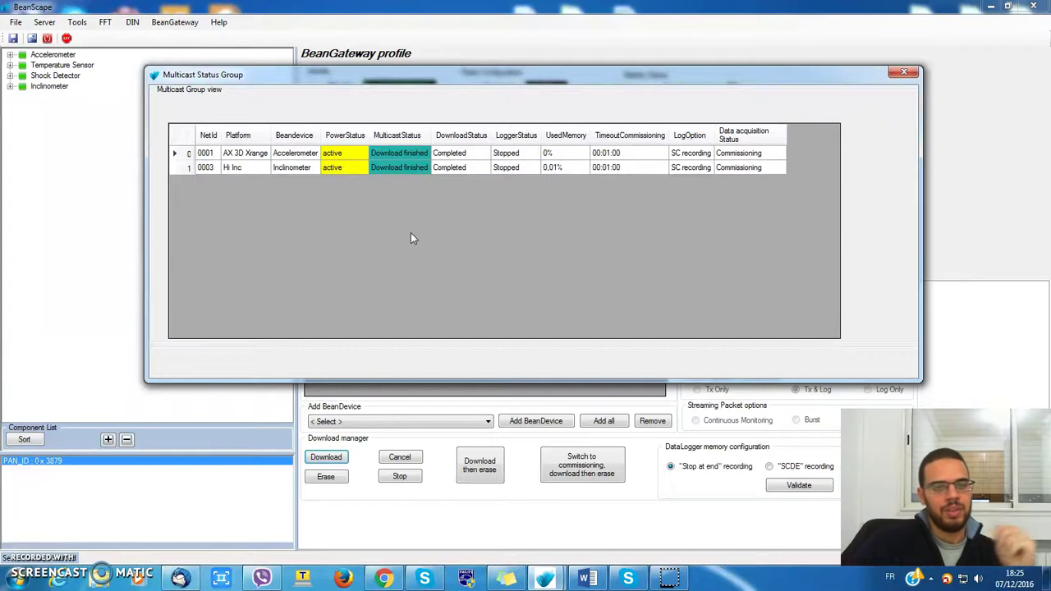
click(903, 72)
- In Windows Explorer, examine the Accelerometer's LowDutyCycle channel X log in log_beanscape's Datalogger Folder and minimize it
click(265, 578)
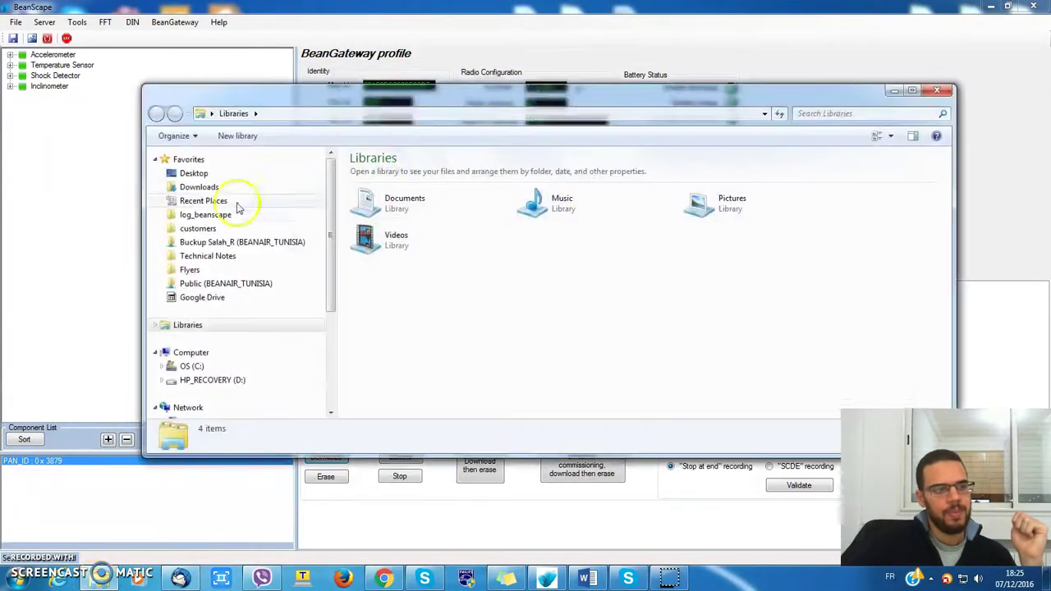
click(207, 215)
double_click(386, 175)
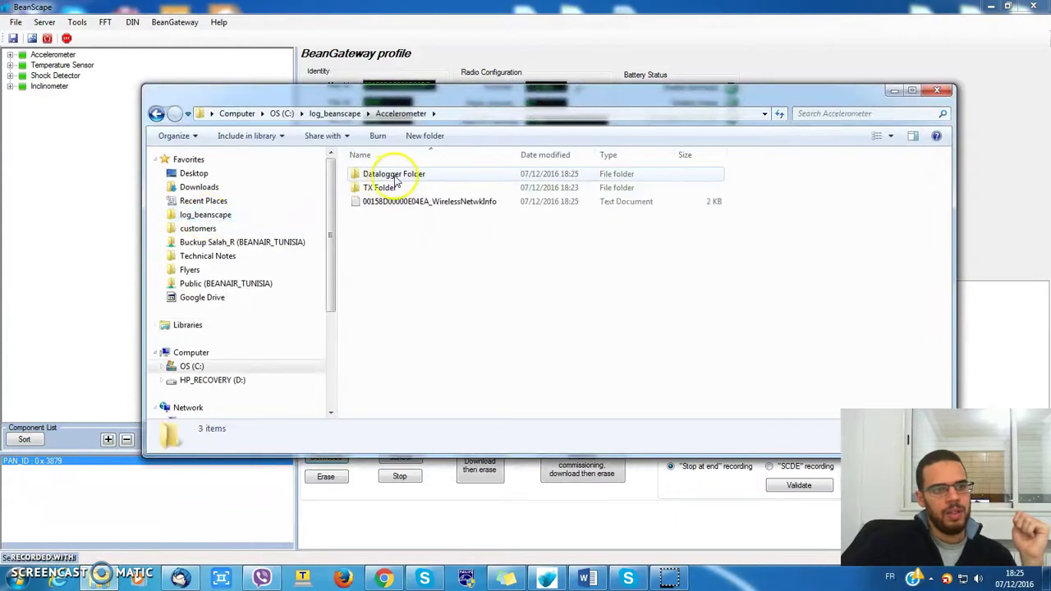
double_click(408, 178)
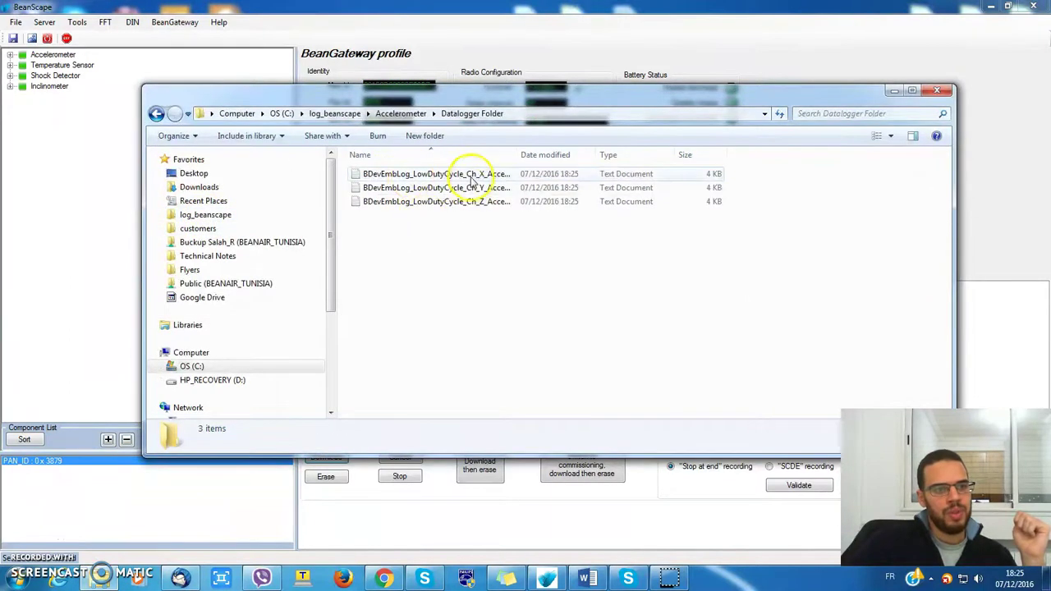
double_click(472, 175)
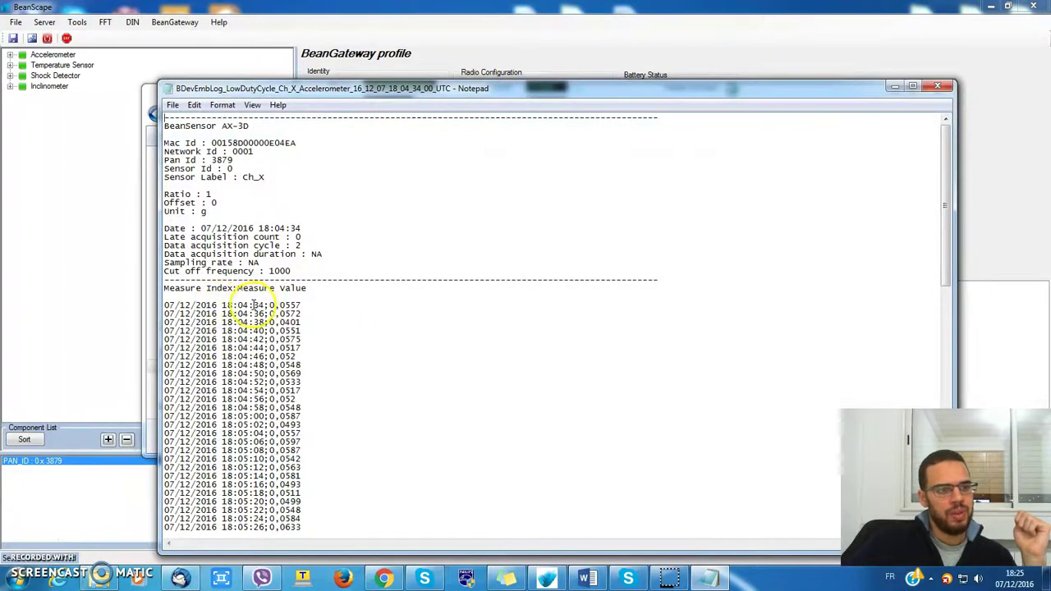
click(893, 87)
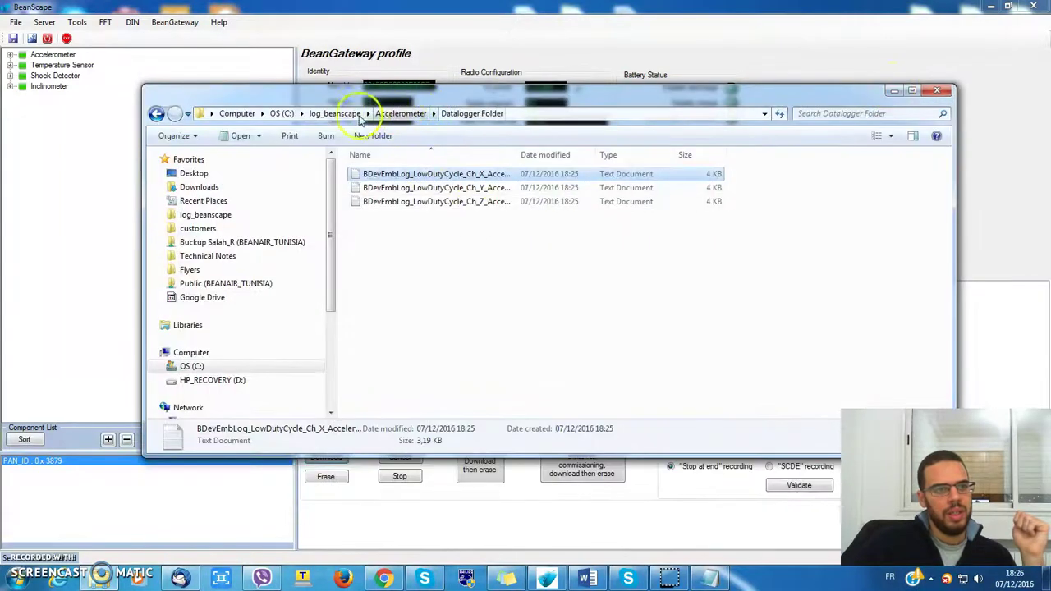
- Open the Inclinometer's LowDutyCycle channel X embedded log from its Datalogger Folder in log_beanscape
click(341, 114)
double_click(371, 188)
double_click(406, 174)
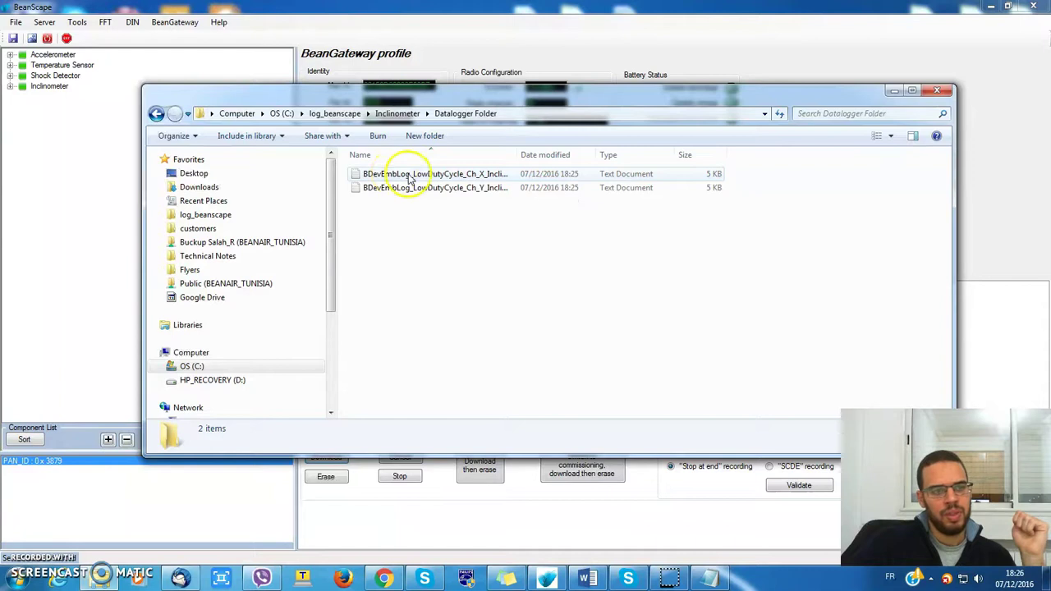
double_click(410, 177)
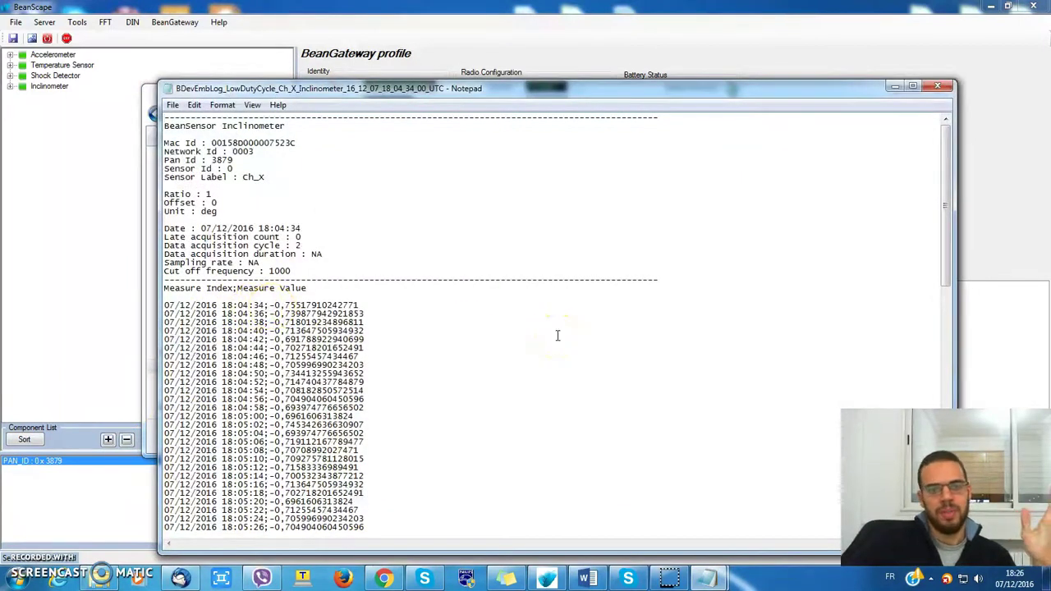
- Compare the Accelerometer and Inclinometer datalogger channel X timestamps side by side, then close both logs and the Explorer window
mouse_move(713, 573)
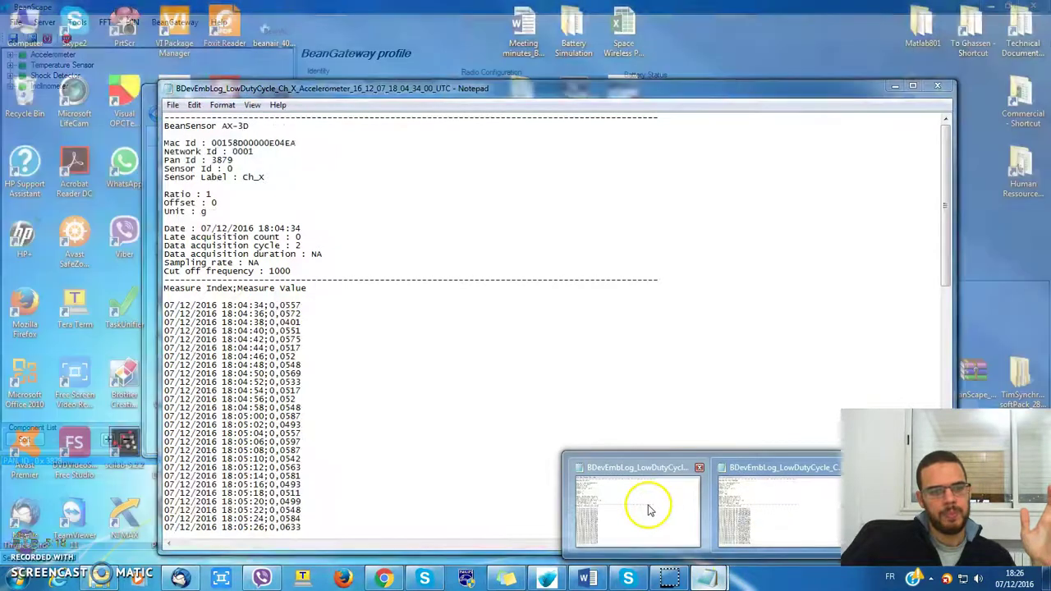
click(650, 502)
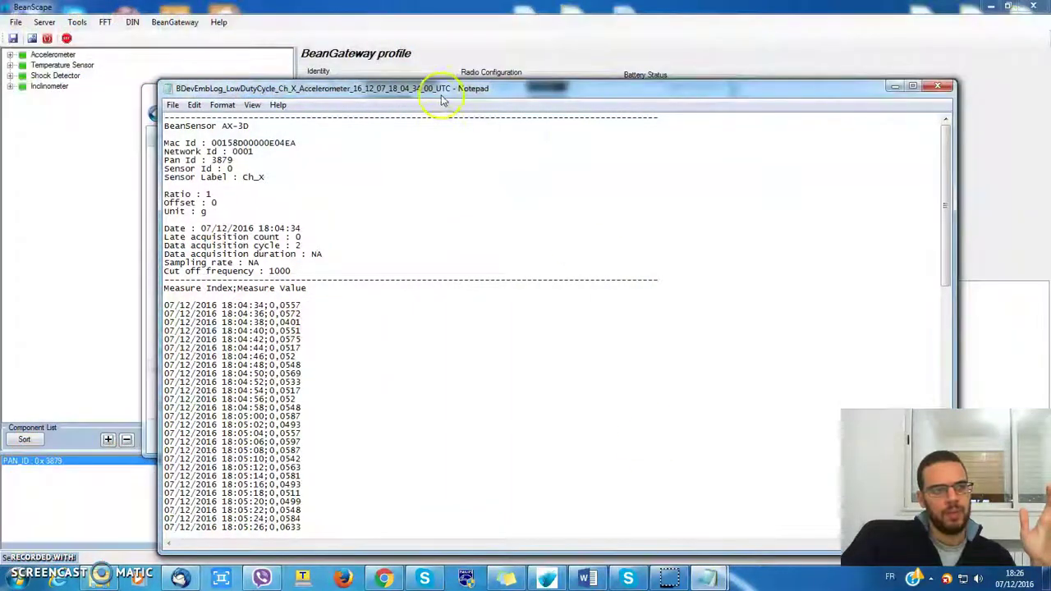
drag(441, 92, 671, 96)
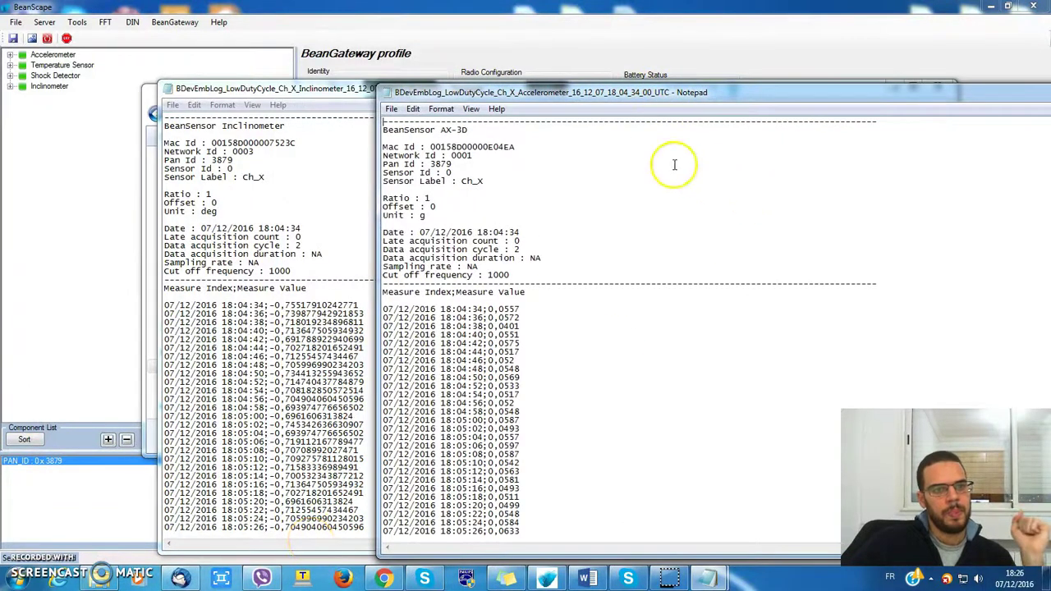
drag(734, 94, 537, 96)
click(952, 96)
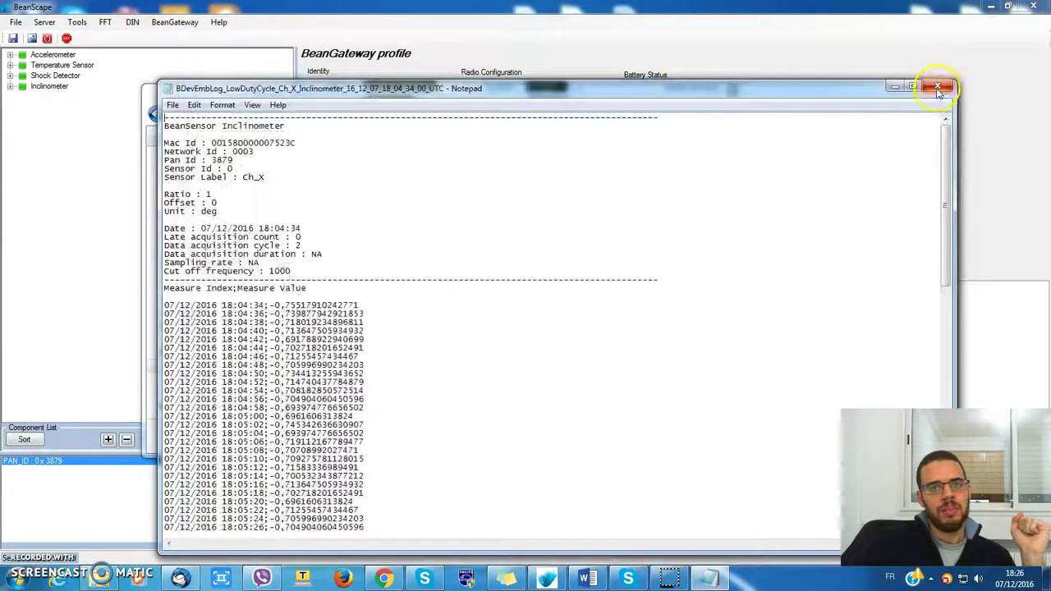
click(938, 89)
click(936, 92)
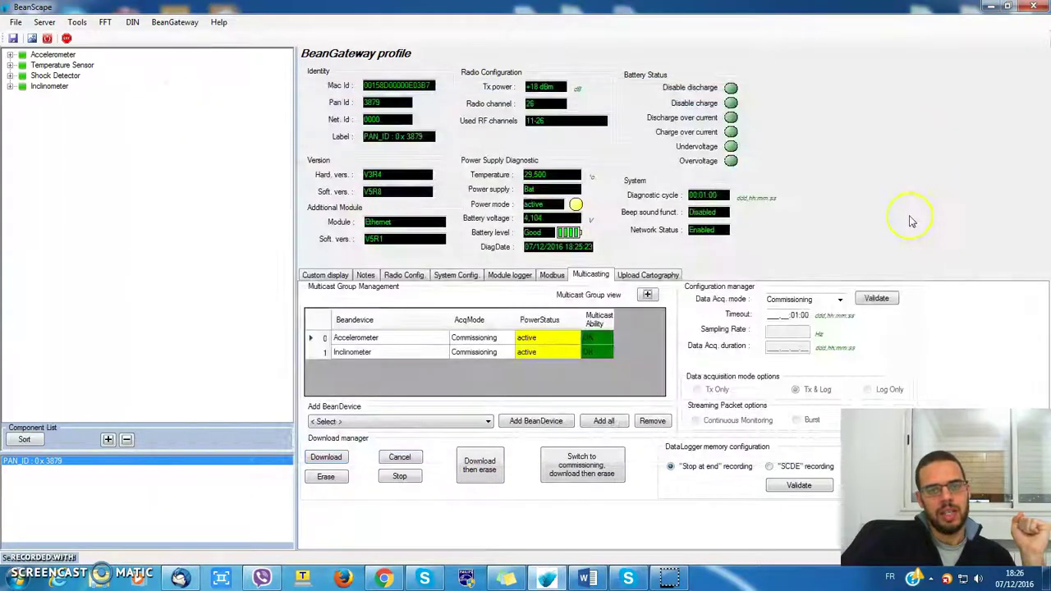